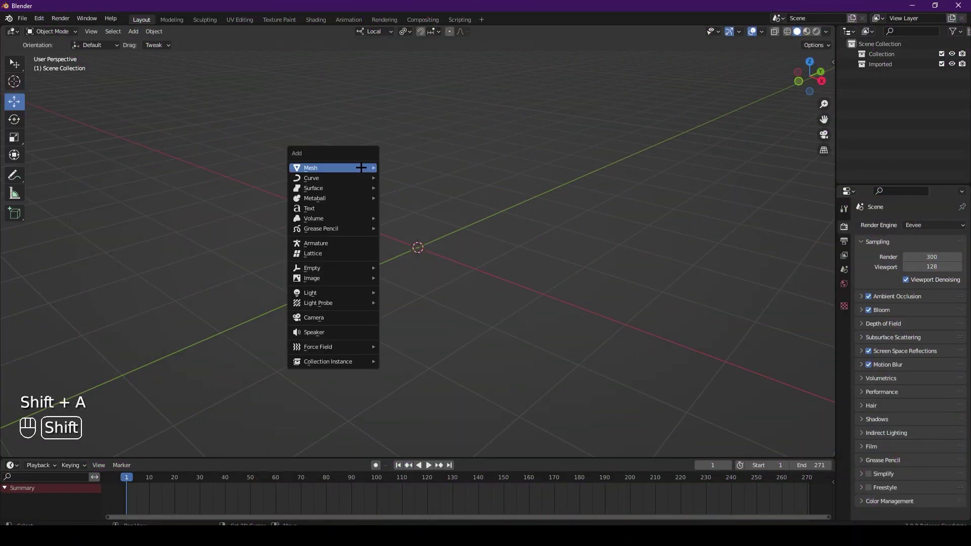
# Step: Add a mesh plane at the origin, scale it up slightly, and raise it along Z well above the grid
pyautogui.click(404, 167)
pyautogui.press('s')
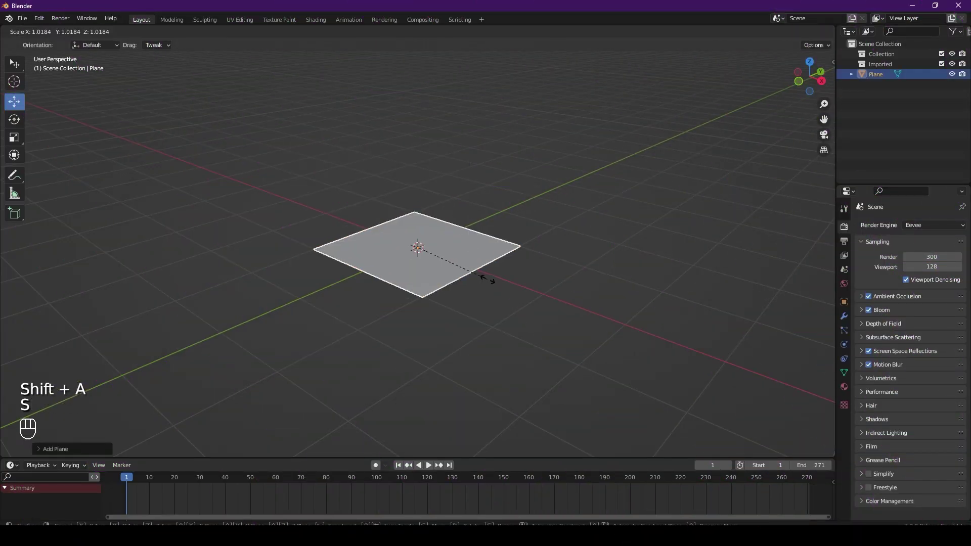
pyautogui.click(456, 272)
pyautogui.moveTo(418, 207); pyautogui.dragTo(417, 102)
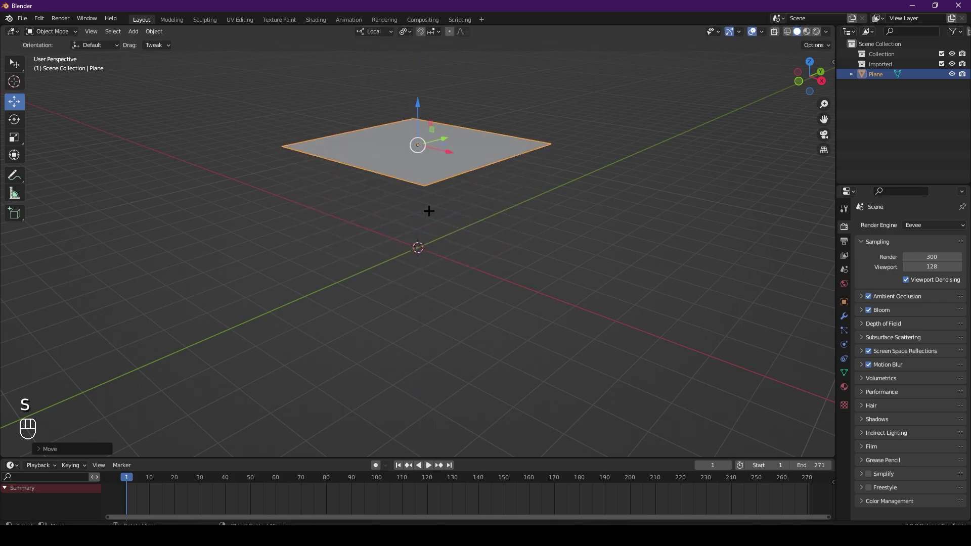
# Step: Add a new emitter particle system to the raised plane
pyautogui.moveTo(429, 225)
pyautogui.mouseDown(button='middle')
pyautogui.moveTo(431, 201)
pyautogui.moveTo(443, 219)
pyautogui.mouseUp(button='middle')
pyautogui.click(843, 330)
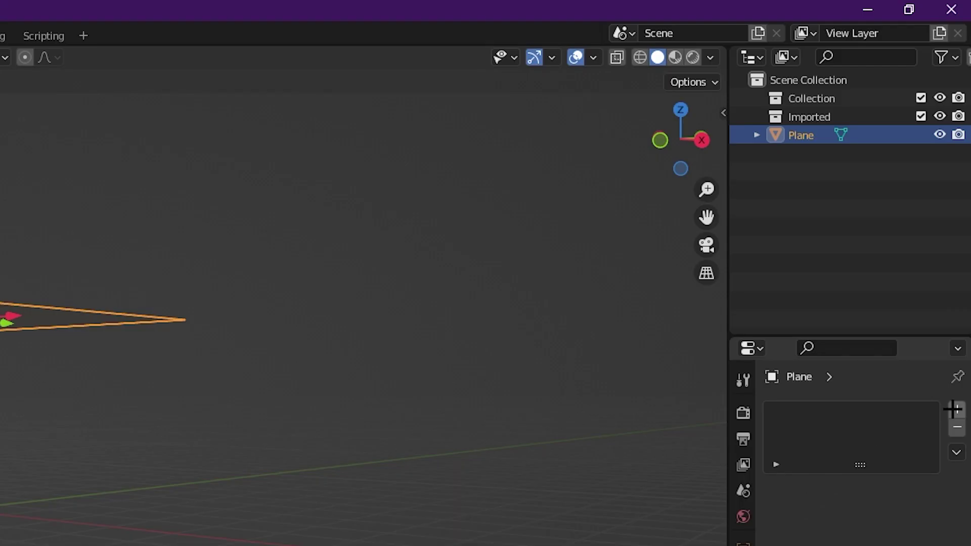
pyautogui.click(953, 409)
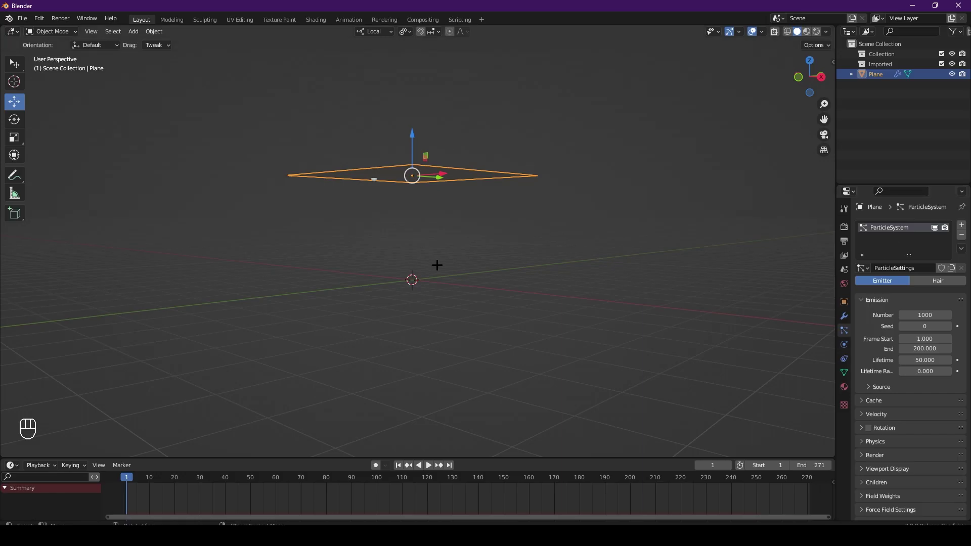
# Step: Play the animation to preview the plane's default particle emission, and return to the first frame
pyautogui.moveTo(386, 343); pyautogui.dragTo(403, 336, button='middle')
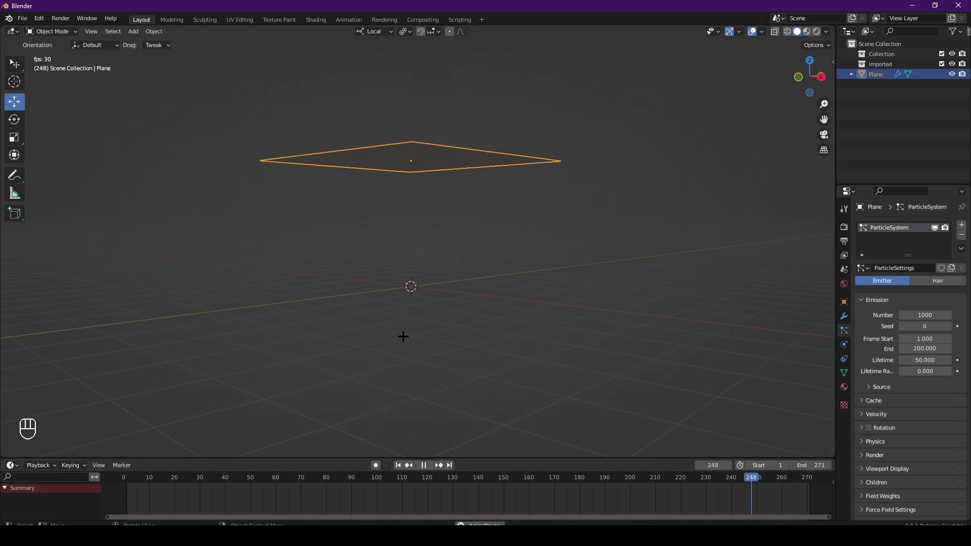
pyautogui.press('space')
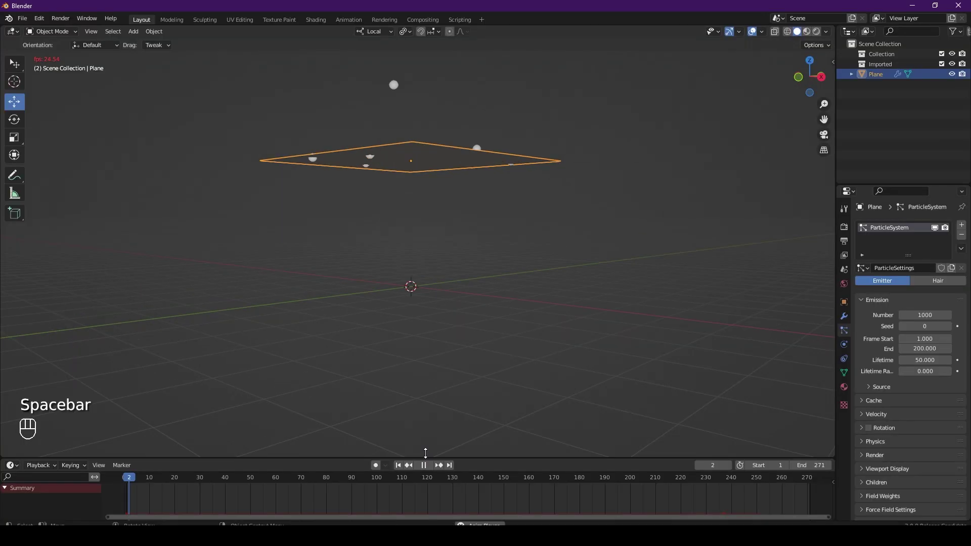
pyautogui.moveTo(374, 283); pyautogui.dragTo(431, 366, button='middle')
pyautogui.press('Escape')
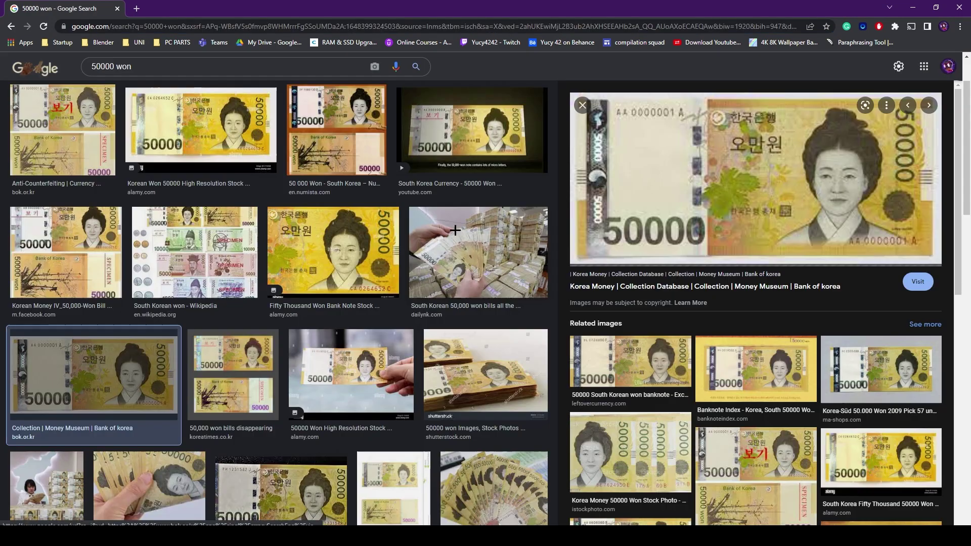
# Step: Switch to Chrome and try to save the enlarged 50000 won banknote image from the image search results
pyautogui.rightClick(660, 151)
pyautogui.click(663, 180)
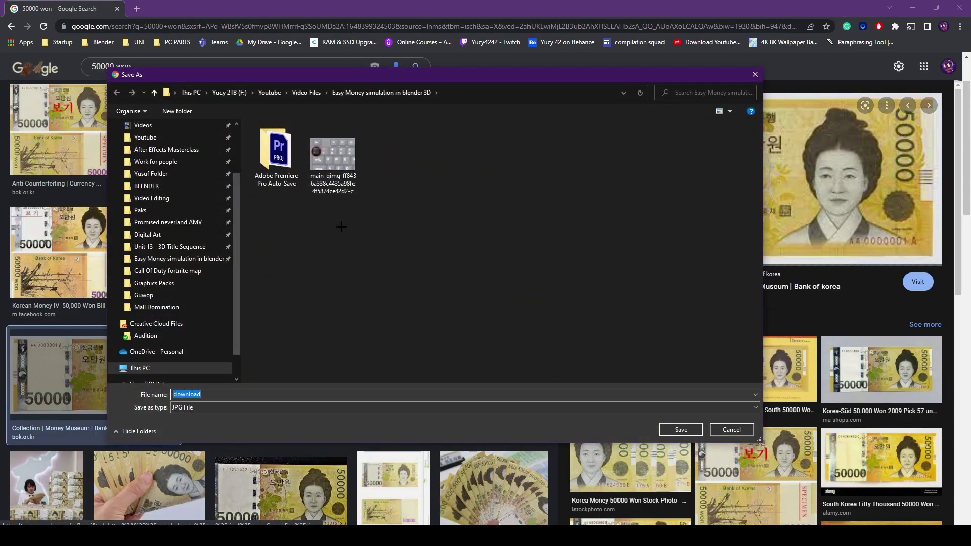
pyautogui.click(711, 428)
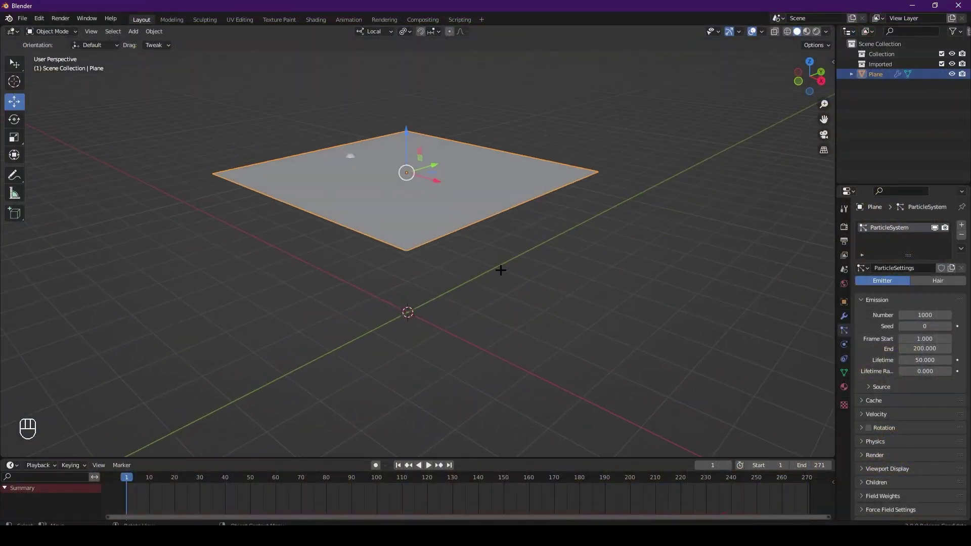
# Step: Switch back to Blender and search the add-on preferences for "plane" to check whether Import Images as Planes is enabled
pyautogui.click(500, 270)
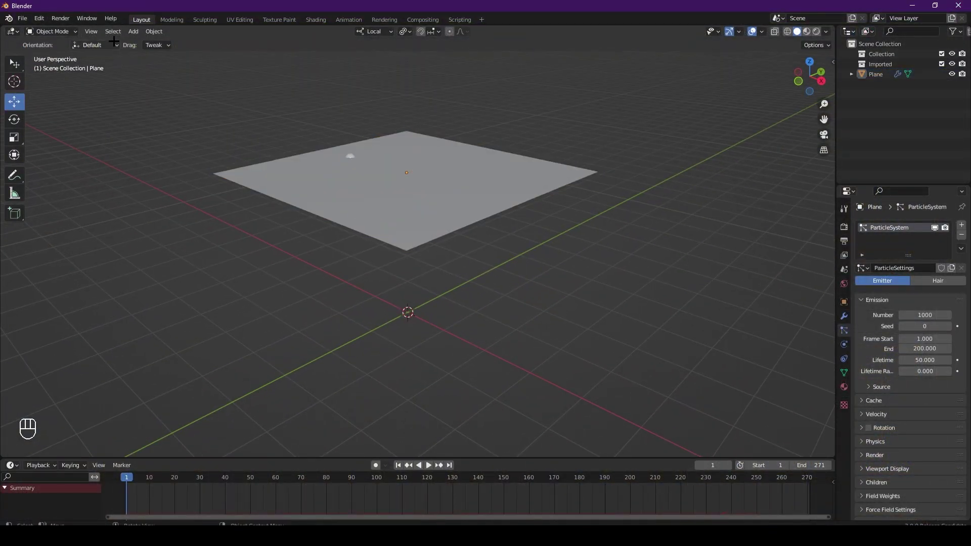
pyautogui.click(40, 18)
pyautogui.click(63, 163)
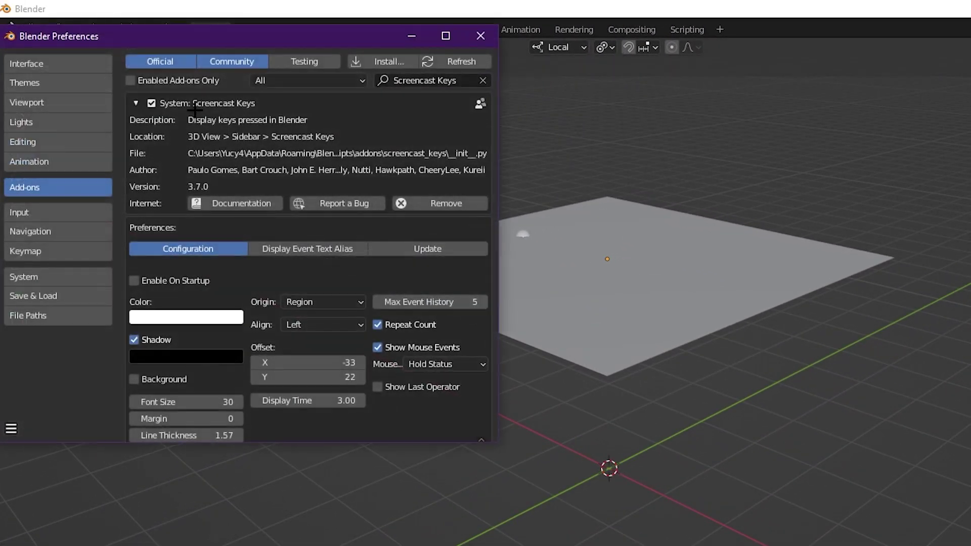
pyautogui.moveTo(160, 36); pyautogui.dragTo(220, 75)
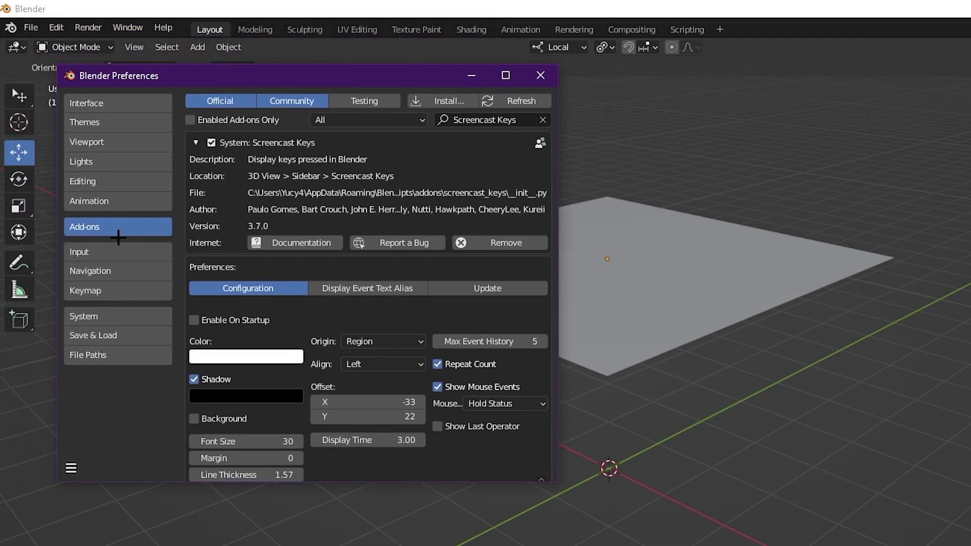
pyautogui.click(542, 120)
pyautogui.click(485, 119)
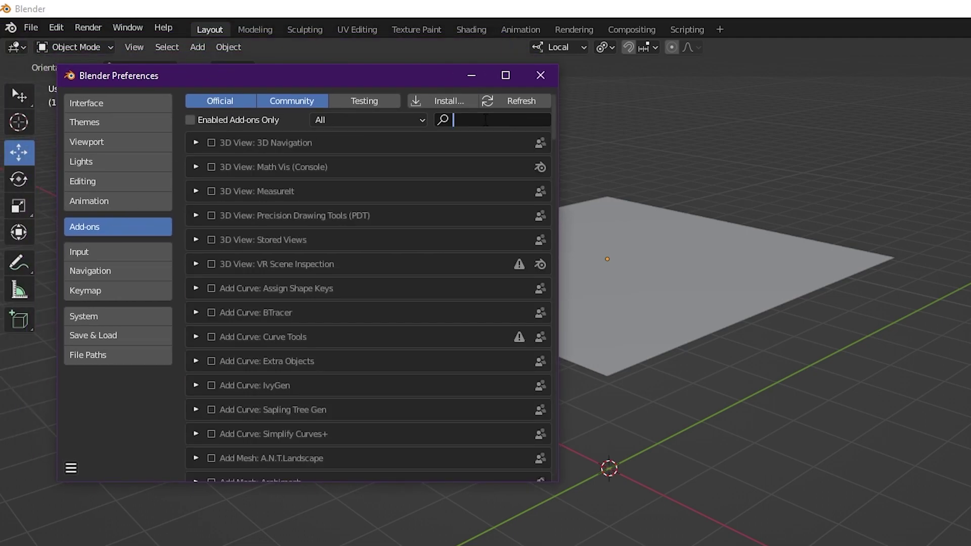
pyautogui.write('plane')
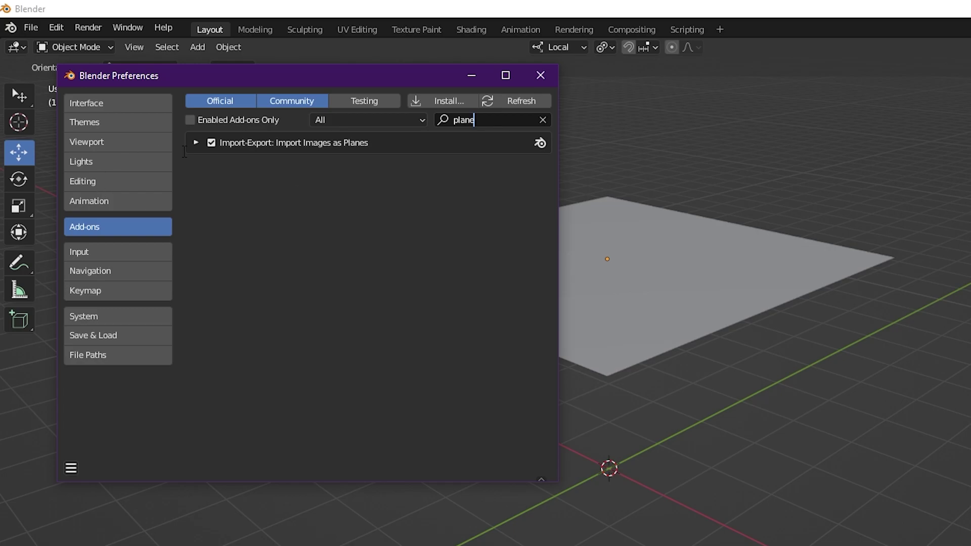
pyautogui.click(540, 75)
# Step: Import 5000 won.png from the Images folder as a plane, keeping the Principled material and default import settings
pyautogui.scroll(-3, 755, 380)
pyautogui.hotkey('shift', 'a')
pyautogui.moveTo(746, 380)
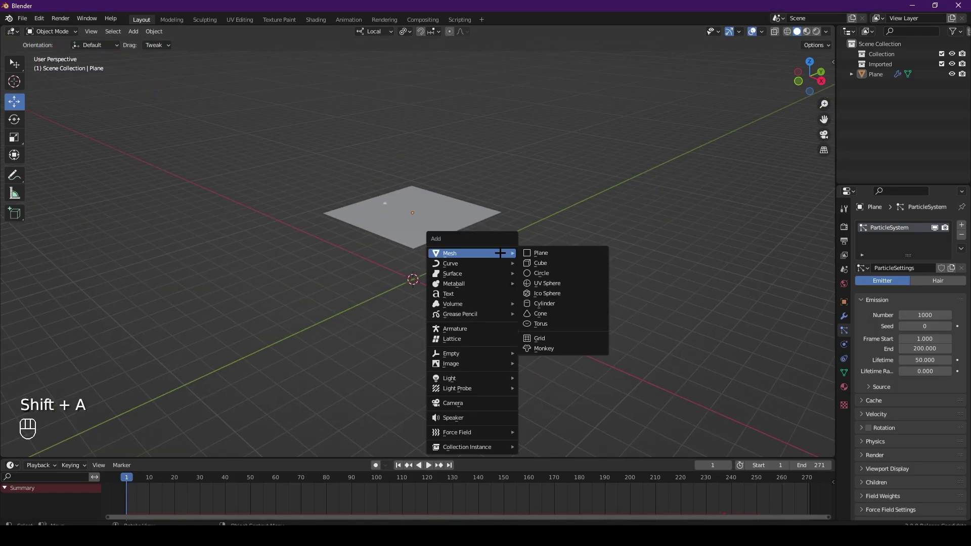
pyautogui.moveTo(490, 364)
pyautogui.click(554, 383)
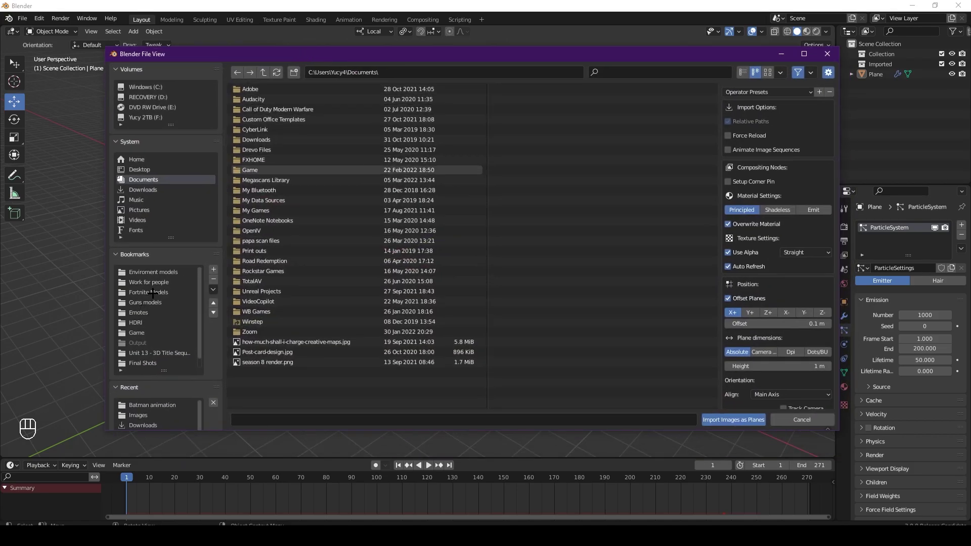
pyautogui.click(146, 302)
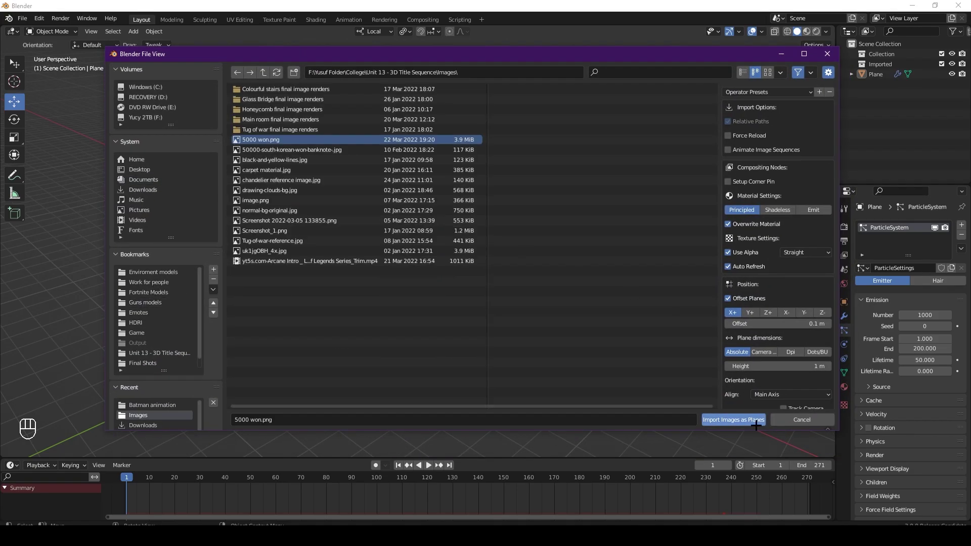
pyautogui.click(733, 419)
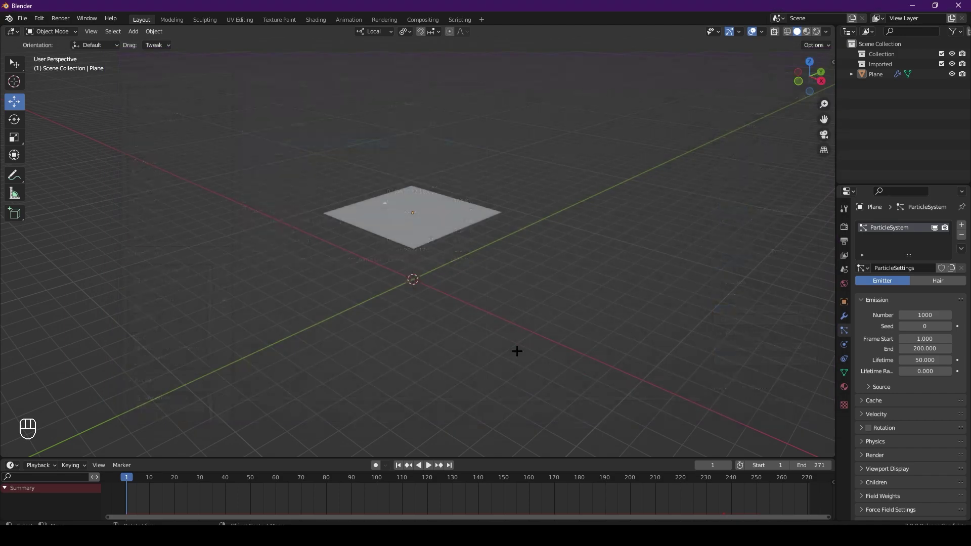
# Step: Frame the imported banknote plane and display the viewport in Material Preview shading
pyautogui.press('KP_Decimal')
pyautogui.scroll(-4, 473, 341)
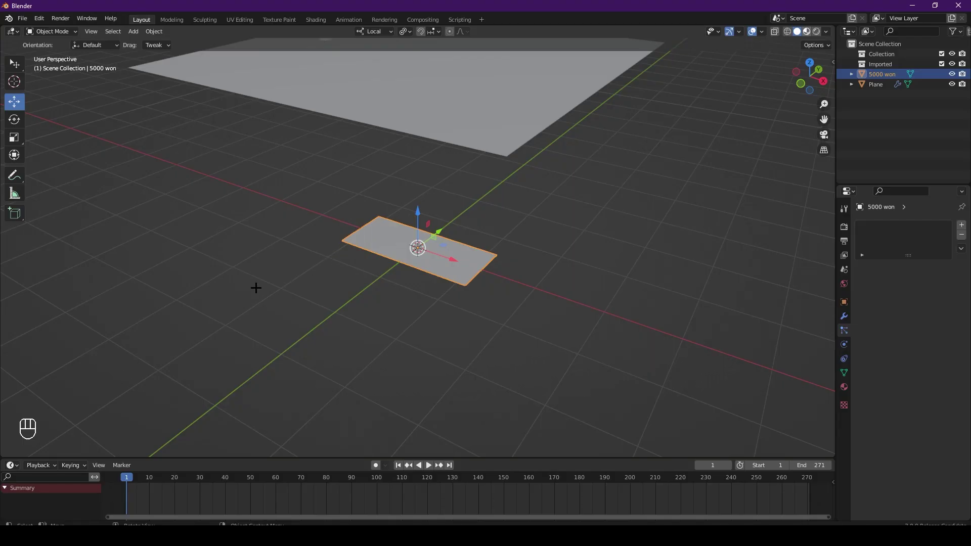
pyautogui.press('z')
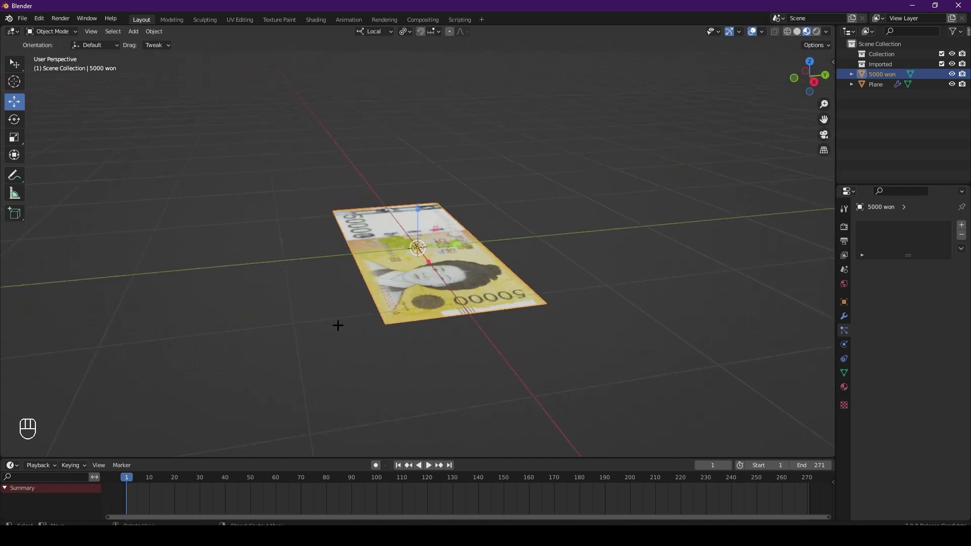
pyautogui.moveTo(335, 325); pyautogui.dragTo(622, 305, button='middle')
# Step: Rescale the banknote plane and move it along the X axis, well clear of the emitter plane
pyautogui.press('s')
pyautogui.click(559, 286)
pyautogui.scroll(-8, 460, 284)
pyautogui.moveTo(463, 257); pyautogui.dragTo(712, 285)
pyautogui.moveTo(543, 339); pyautogui.dragTo(498, 311, button='middle')
# Step: Select the raised emitter plane and set its particles to render as Object
pyautogui.scroll(3, 458, 252)
pyautogui.keyDown('shift'); pyautogui.moveTo(460, 247); pyautogui.dragTo(425, 303, button='middle'); pyautogui.keyUp('shift')
pyautogui.click(416, 157)
pyautogui.scroll(1, 425, 303)
pyautogui.scroll(2, 425, 303)
pyautogui.scroll(-2, 868, 301)
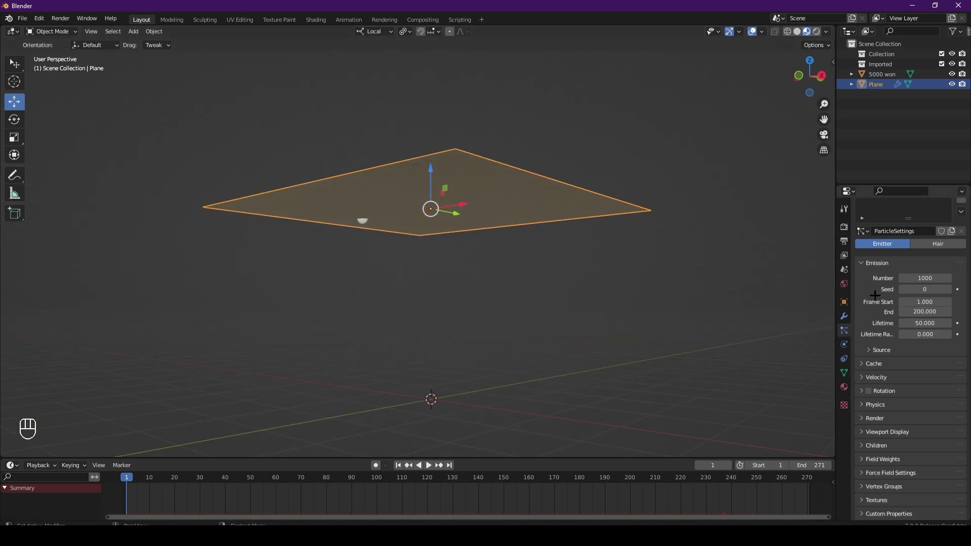
pyautogui.click(874, 417)
pyautogui.scroll(-2, 883, 392)
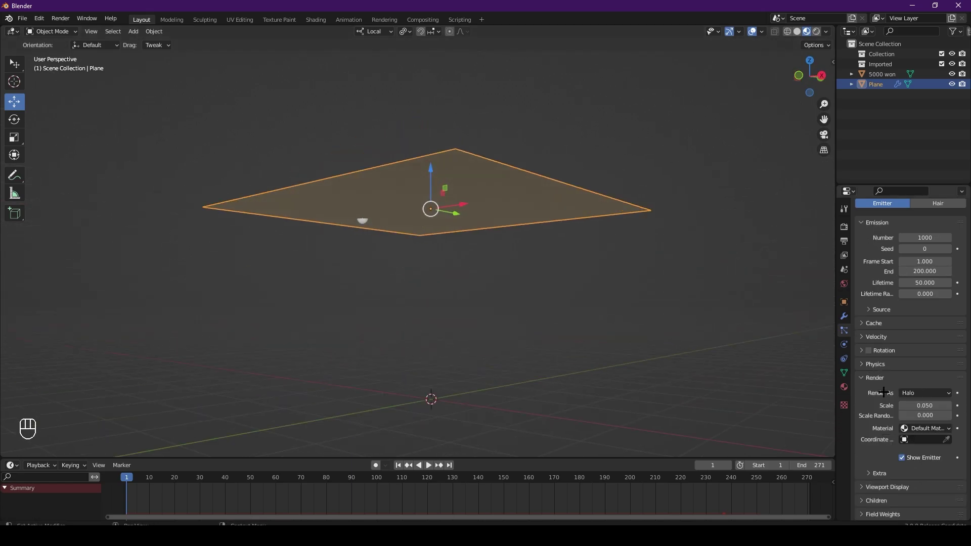
pyautogui.click(911, 392)
pyautogui.click(889, 449)
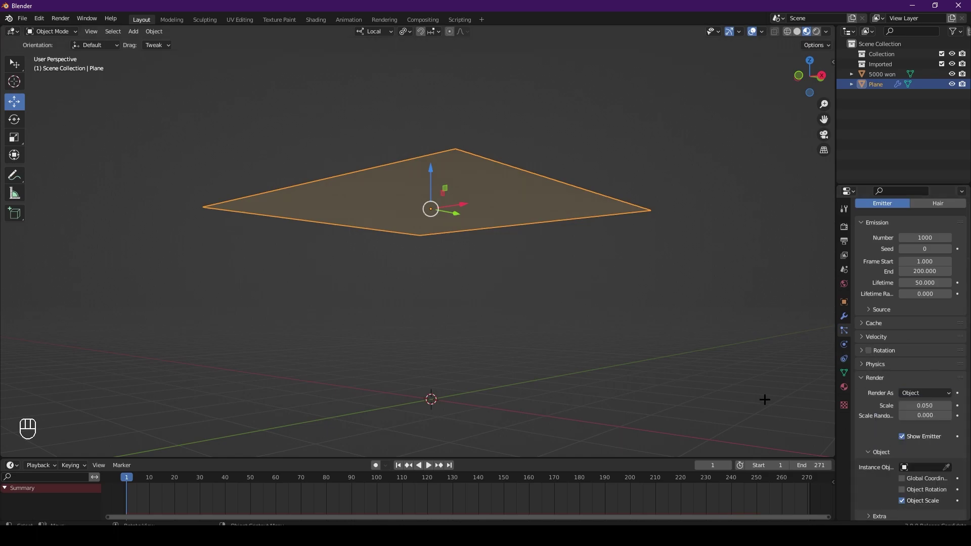
# Step: Pick the 5000 won banknote plane as the particle system's instance object
pyautogui.moveTo(763, 399); pyautogui.dragTo(763, 374, button='middle')
pyautogui.scroll(-2, 949, 416)
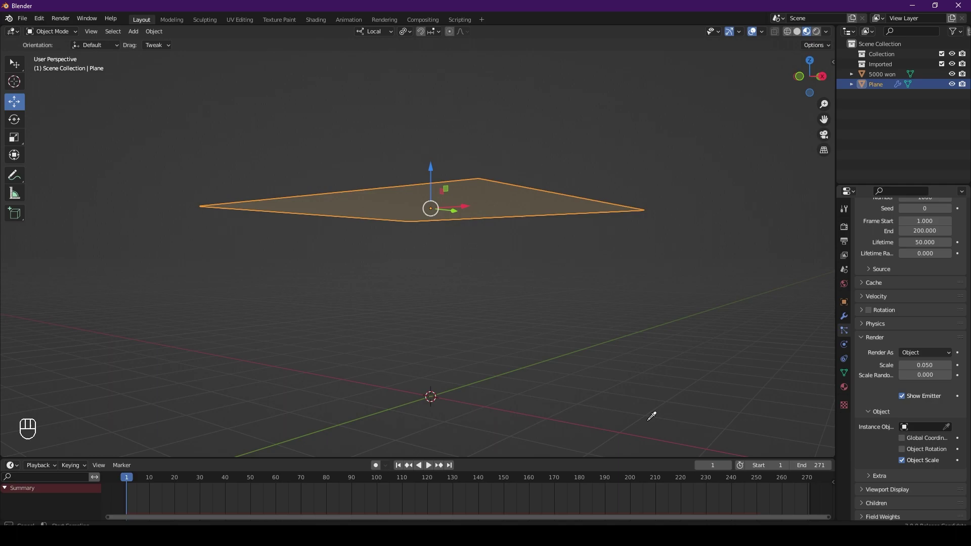
pyautogui.moveTo(720, 402); pyautogui.dragTo(691, 389, button='middle')
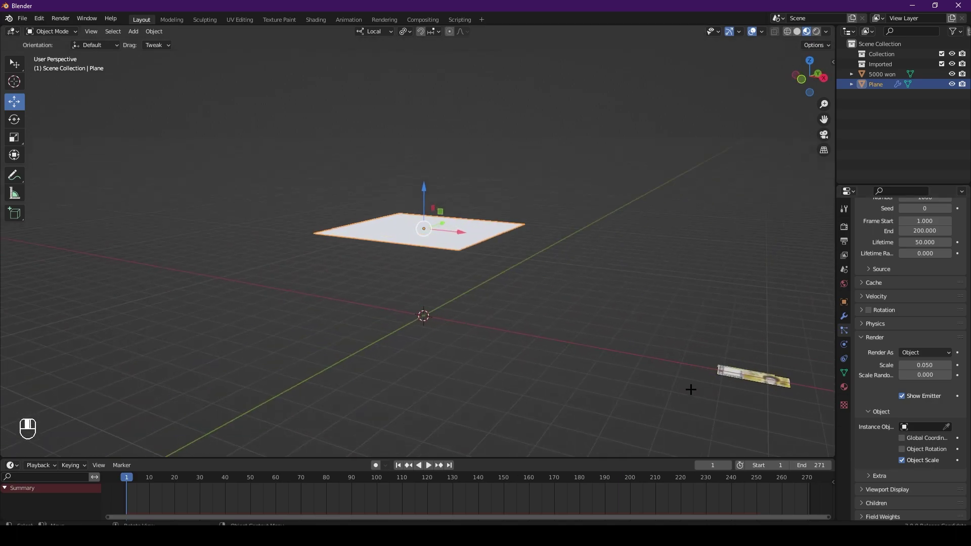
pyautogui.click(766, 379)
# Step: Play the animation to inspect the banknote particles falling from the emitter, and return to frame 1
pyautogui.keyDown('shift'); pyautogui.moveTo(616, 372); pyautogui.dragTo(562, 371, button='middle'); pyautogui.keyUp('shift')
pyautogui.scroll(3, 349, 288)
pyautogui.moveTo(396, 314); pyautogui.dragTo(417, 426, button='middle')
pyautogui.moveTo(391, 336); pyautogui.dragTo(424, 457, button='middle')
pyautogui.press('space')
pyautogui.moveTo(457, 381); pyautogui.dragTo(534, 341, button='middle')
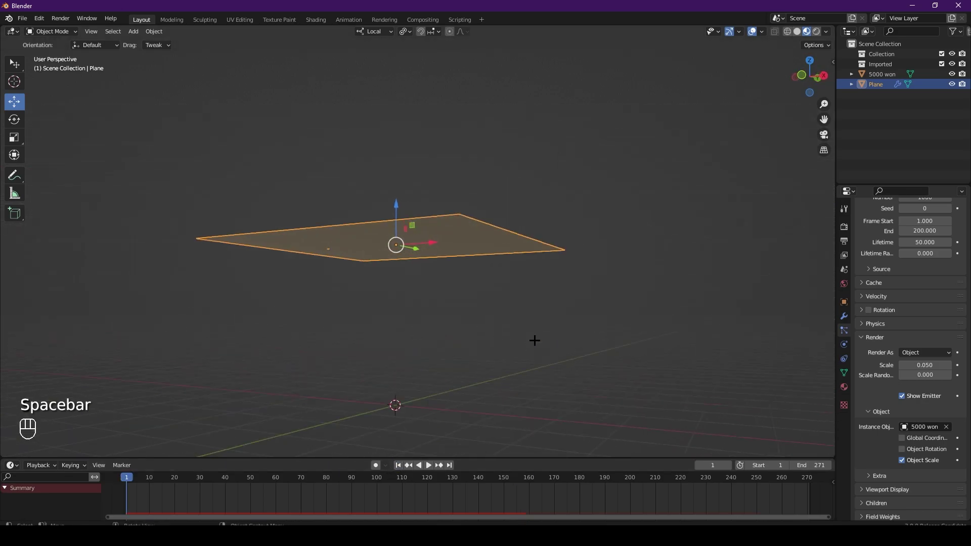
# Step: Move to frame 59 and set the particles' render scale to 0.380, checking the banknote size
pyautogui.scroll(3, 913, 360)
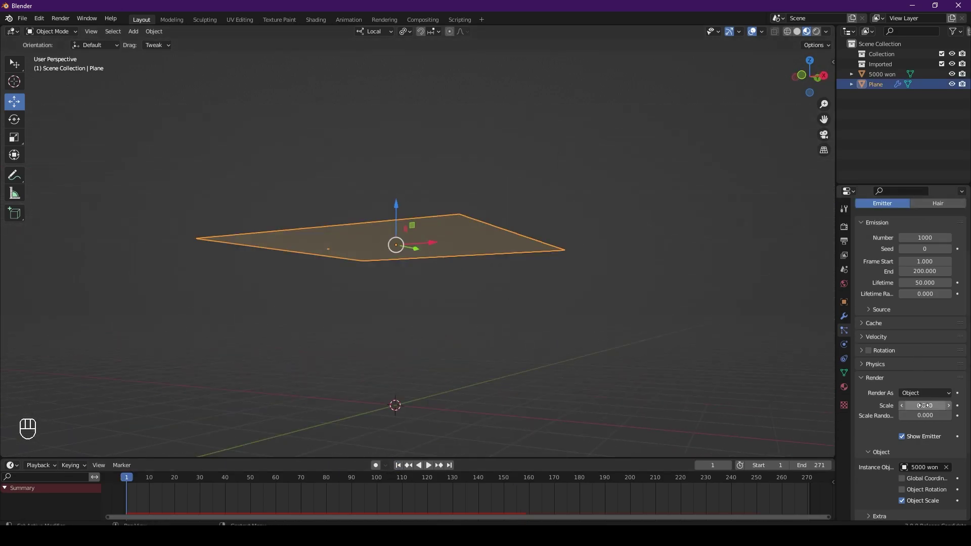
pyautogui.moveTo(283, 478); pyautogui.dragTo(273, 477)
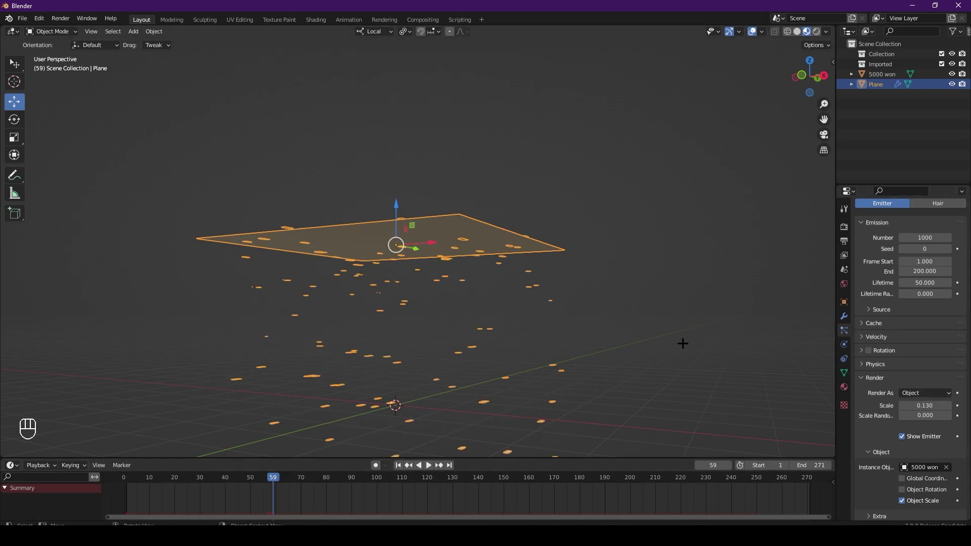
pyautogui.moveTo(683, 343); pyautogui.dragTo(666, 357, button='middle')
pyautogui.moveTo(916, 406)
pyautogui.mouseDown()
pyautogui.moveTo(930, 405)
pyautogui.moveTo(916, 405)
pyautogui.mouseUp()
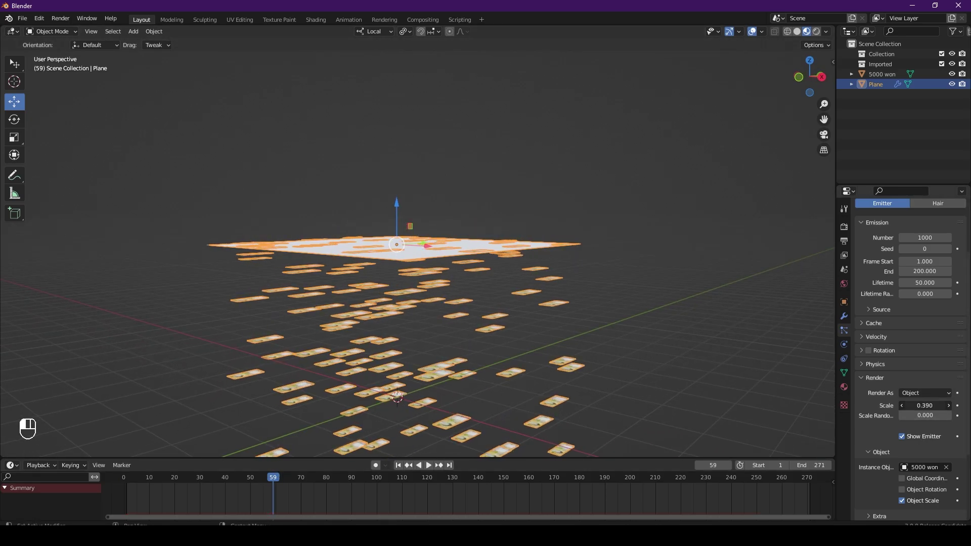
pyautogui.moveTo(475, 364); pyautogui.dragTo(481, 307, button='middle')
pyautogui.scroll(3, 480, 307)
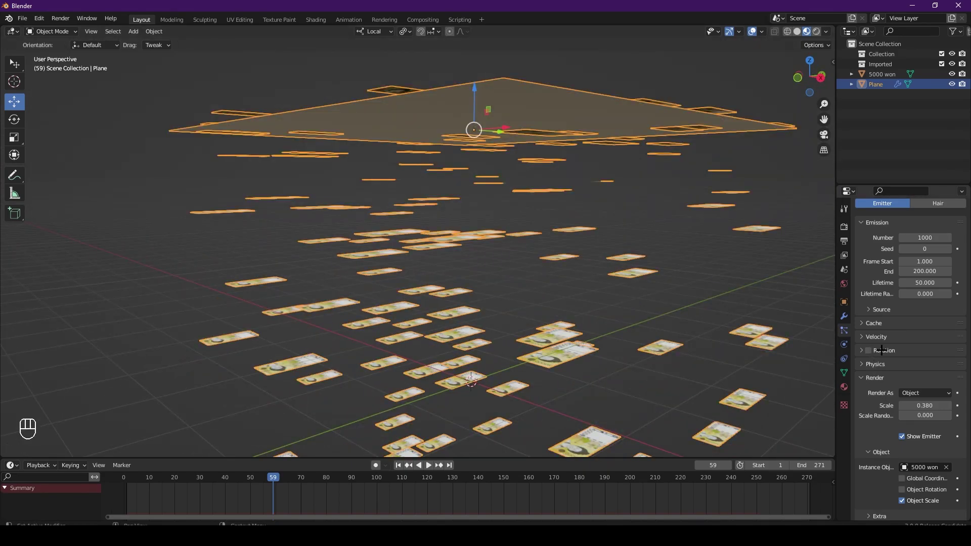
# Step: Enable dynamic particle rotation with Randomize 0.916, Phase 0.243 and Randomize Phase 1.178, and return to frame 1
pyautogui.click(881, 350)
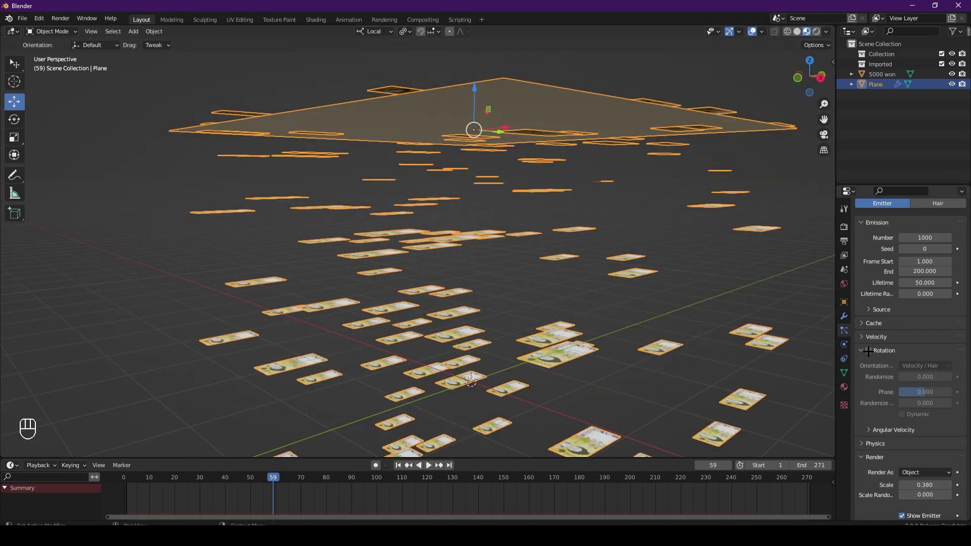
pyautogui.click(868, 351)
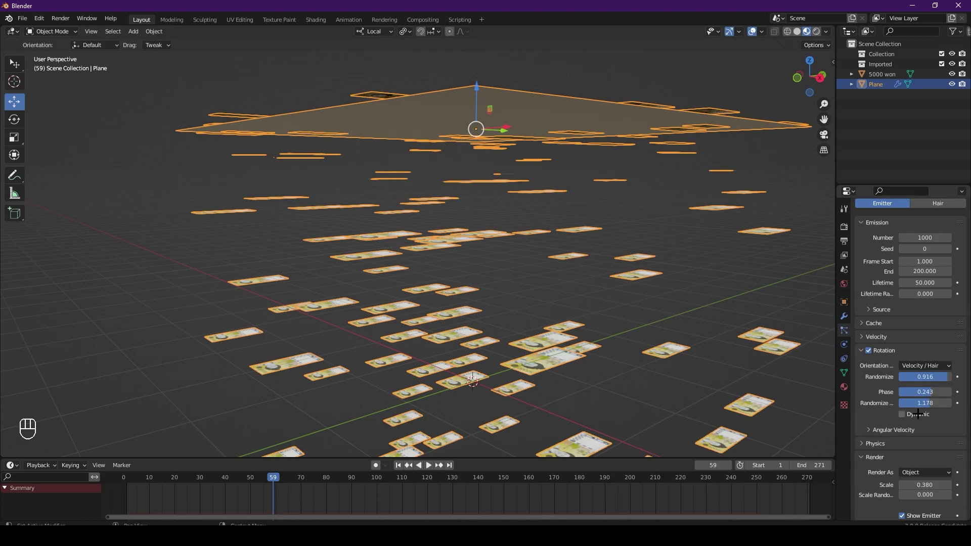
pyautogui.moveTo(263, 479); pyautogui.dragTo(306, 479)
pyautogui.hotkey('shift', 'Left')
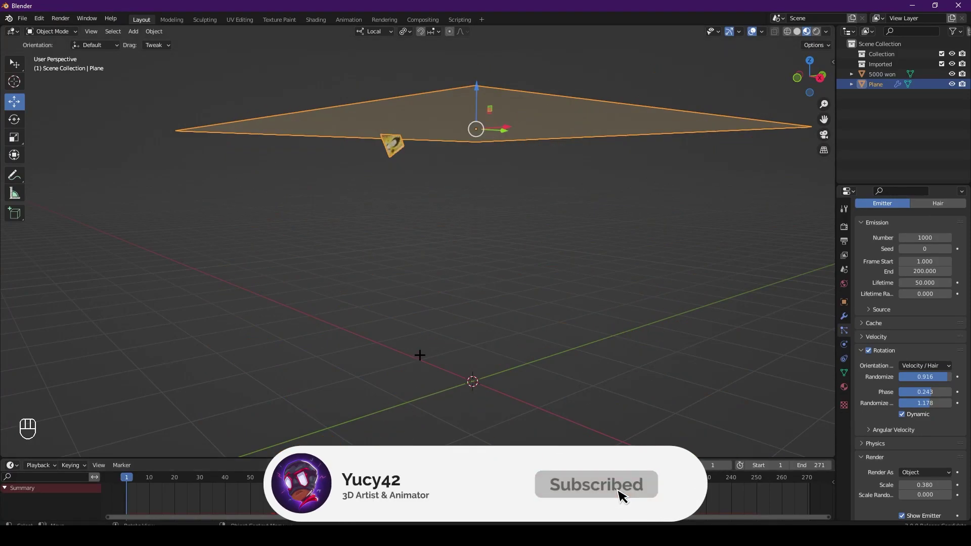
# Step: Play the animation to check how the banknotes tumble as they fall, pausing at frame 99
pyautogui.press('space')
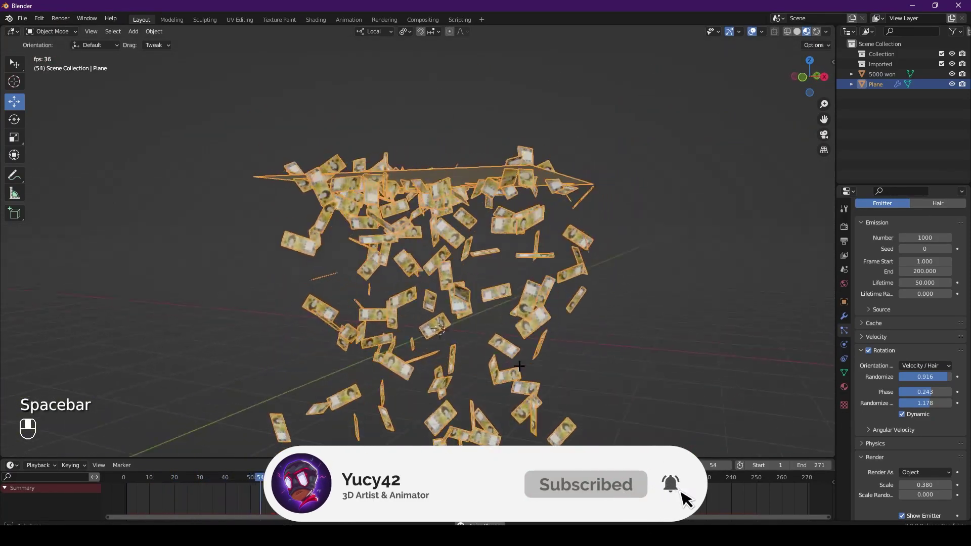
pyautogui.scroll(2, 501, 361)
pyautogui.press('space')
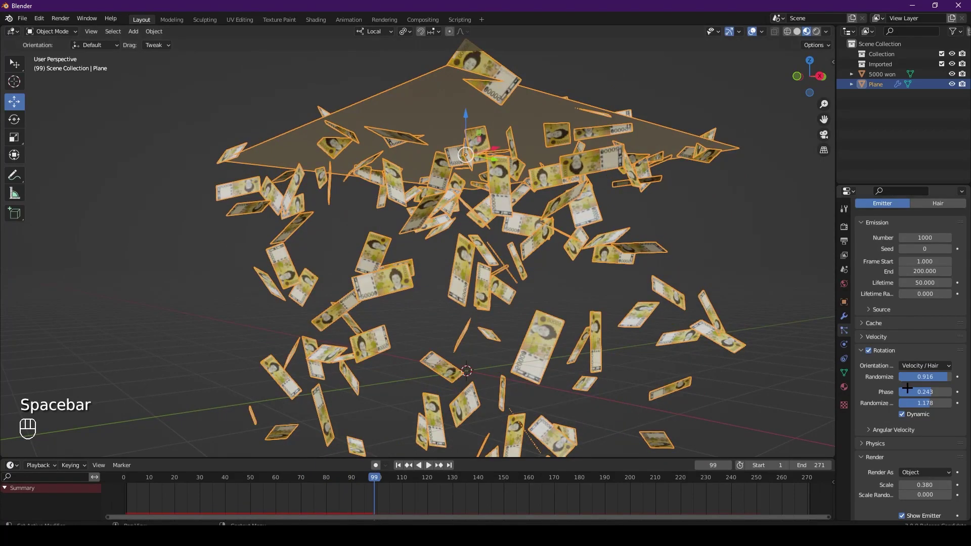
# Step: Set the particles' Gravity field weight to 0.353 and play the animation from frame 1 to check the fall speed
pyautogui.scroll(-5, 875, 373)
pyautogui.scroll(-1, 879, 414)
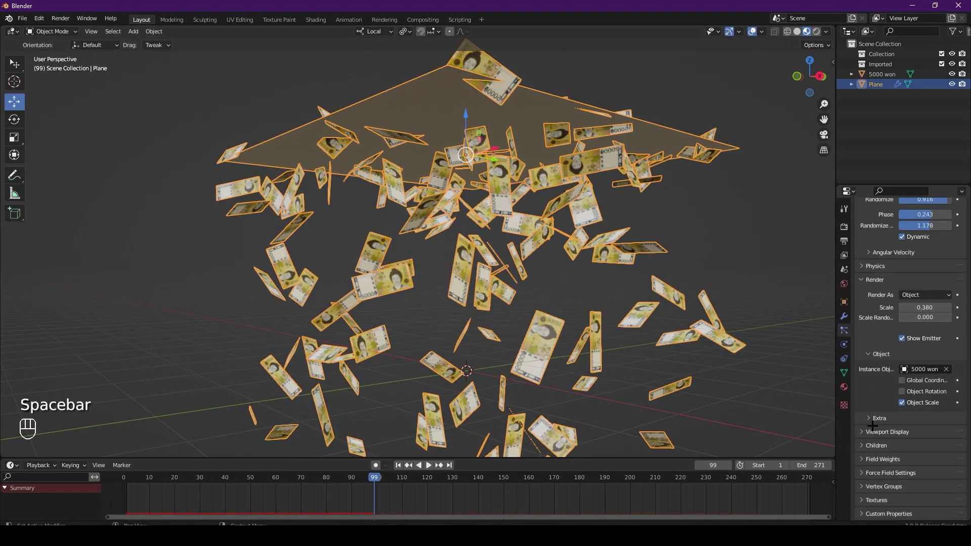
pyautogui.click(881, 459)
pyautogui.scroll(-5, 901, 410)
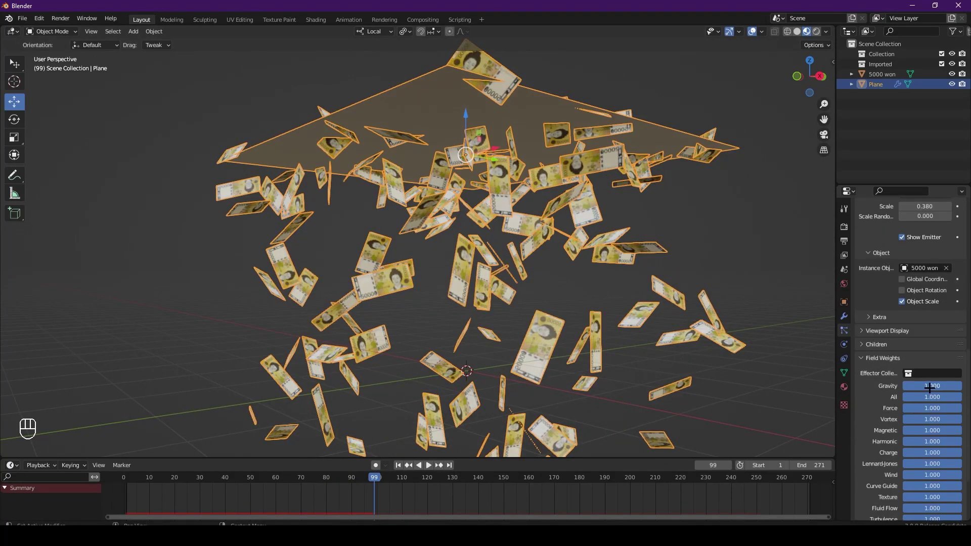
pyautogui.click(398, 465)
pyautogui.moveTo(464, 381); pyautogui.dragTo(535, 383, button='middle')
pyautogui.press('space')
pyautogui.press('space')
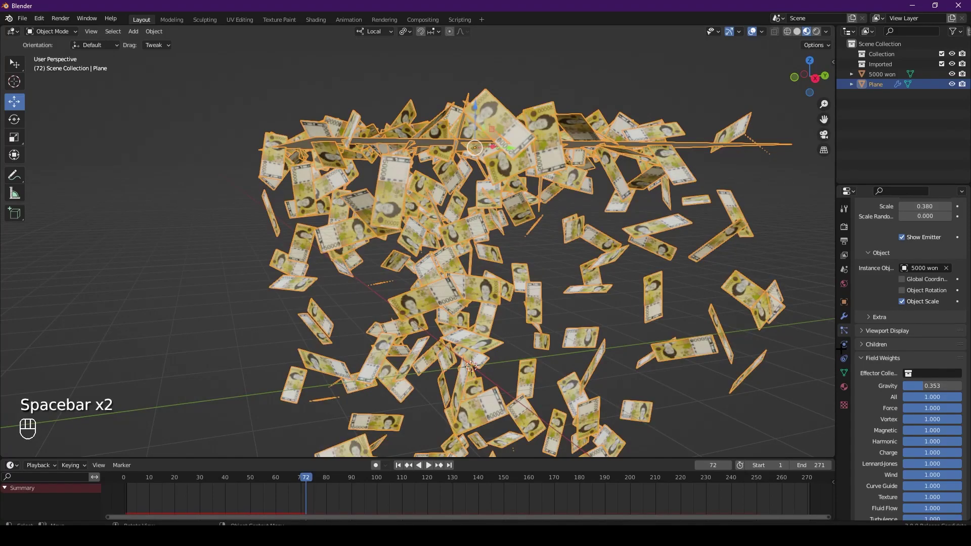
# Step: Reduce the particles' render scale to 0.230
pyautogui.scroll(17, 883, 349)
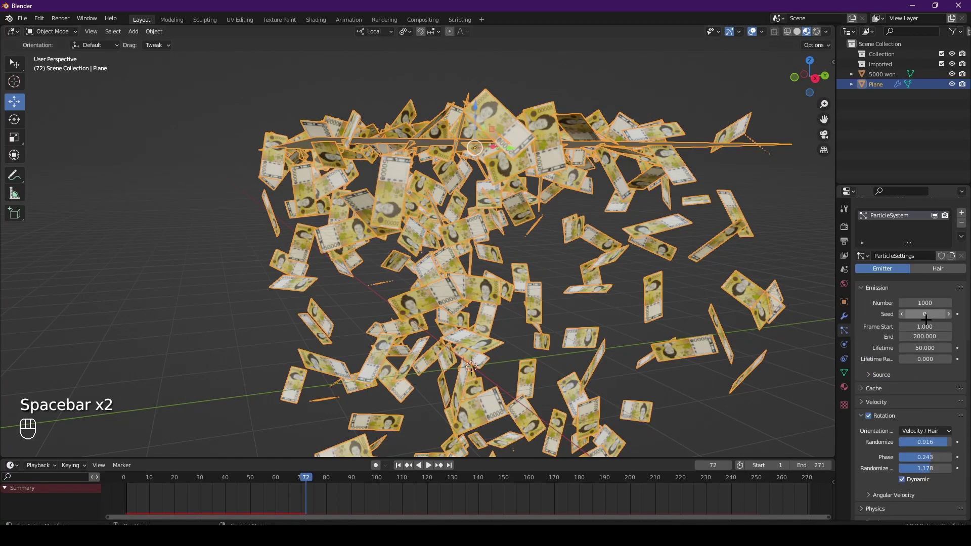
pyautogui.scroll(-15, 926, 318)
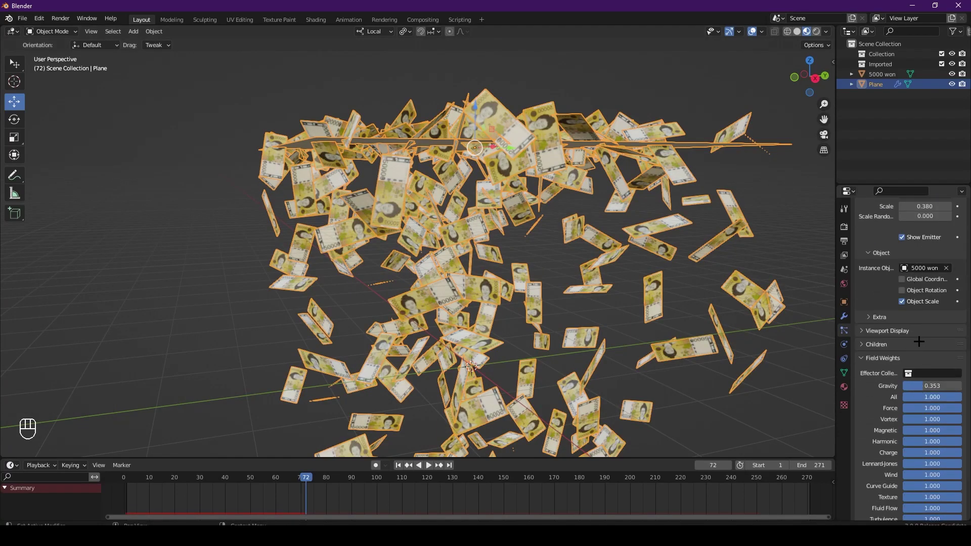
pyautogui.scroll(4, 918, 329)
pyautogui.moveTo(923, 286); pyautogui.dragTo(903, 286)
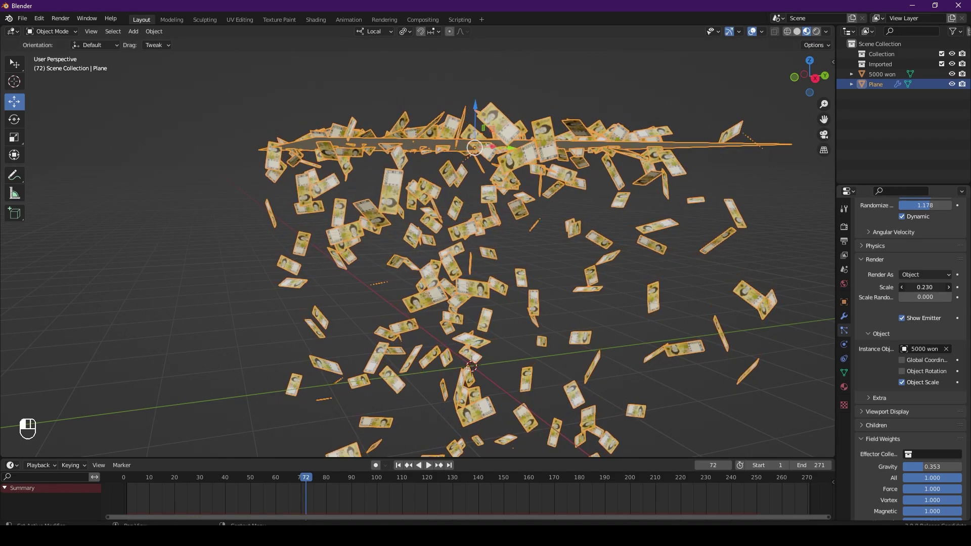
pyautogui.moveTo(389, 357); pyautogui.dragTo(526, 288, button='middle')
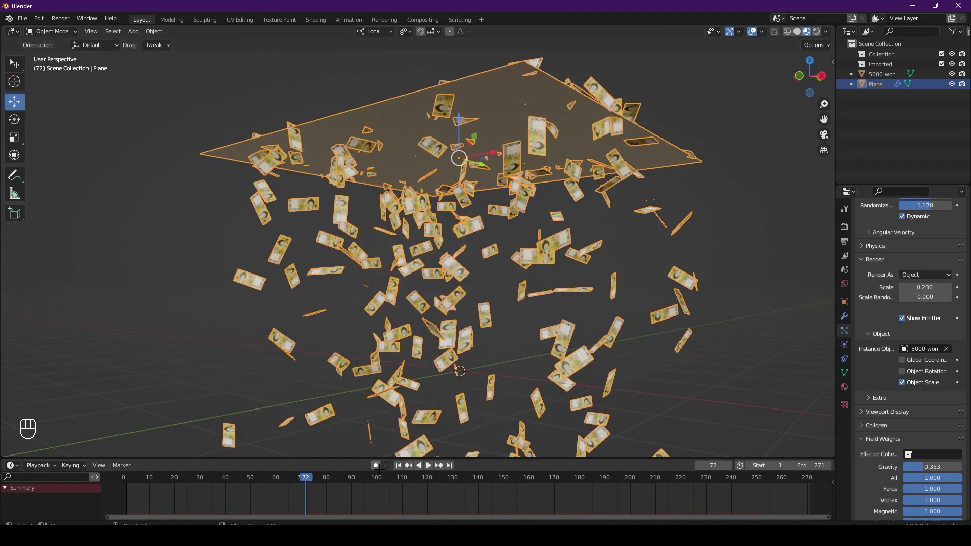
# Step: Play the animation from frame 1 to check the smaller banknotes from below, pausing at frame 103
pyautogui.click(397, 465)
pyautogui.press('space')
pyautogui.moveTo(537, 341)
pyautogui.mouseDown(button='middle')
pyautogui.moveTo(563, 372)
pyautogui.moveTo(546, 338)
pyautogui.mouseUp(button='middle')
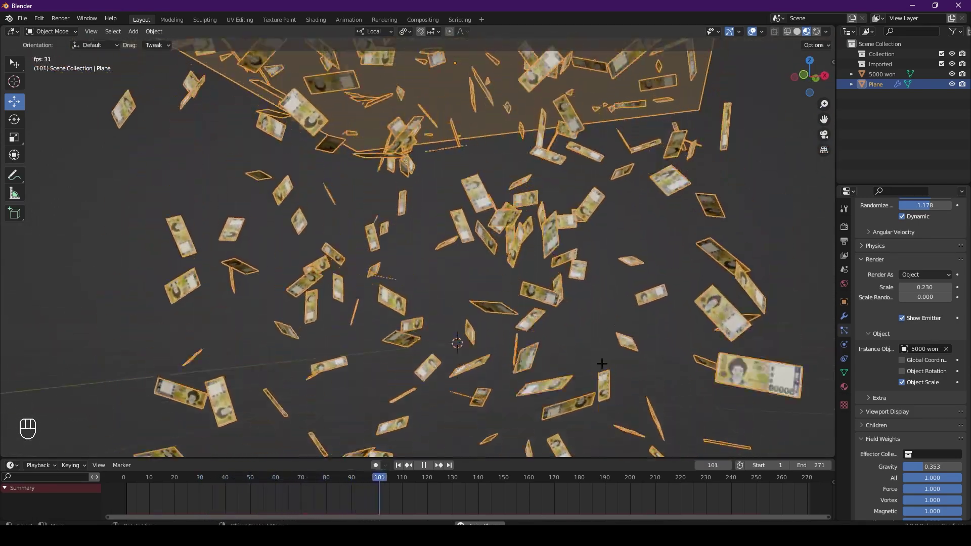
pyautogui.press('space')
# Step: Set the particle Number to 300 and play the animation from frame 1 to check the density, pausing at frame 83
pyautogui.scroll(12, 930, 309)
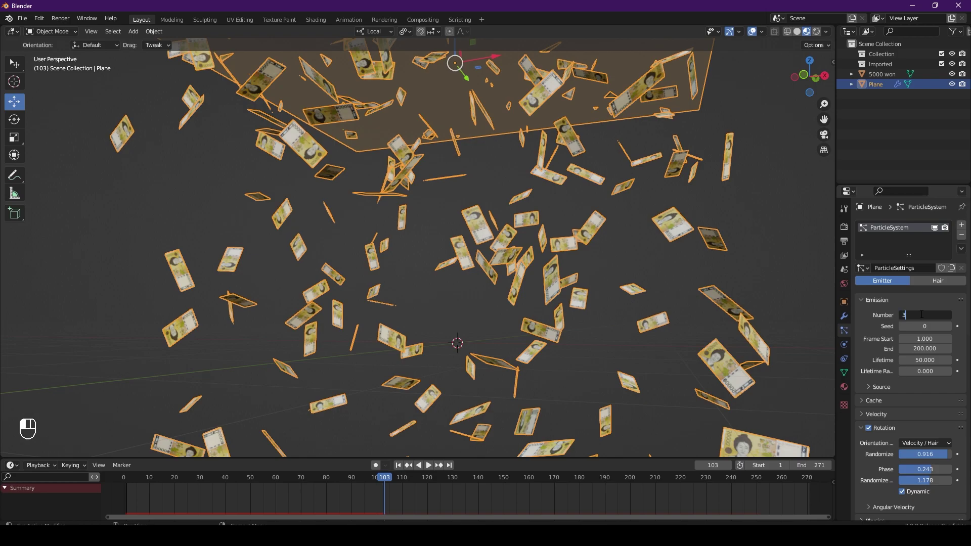
pyautogui.press('Return')
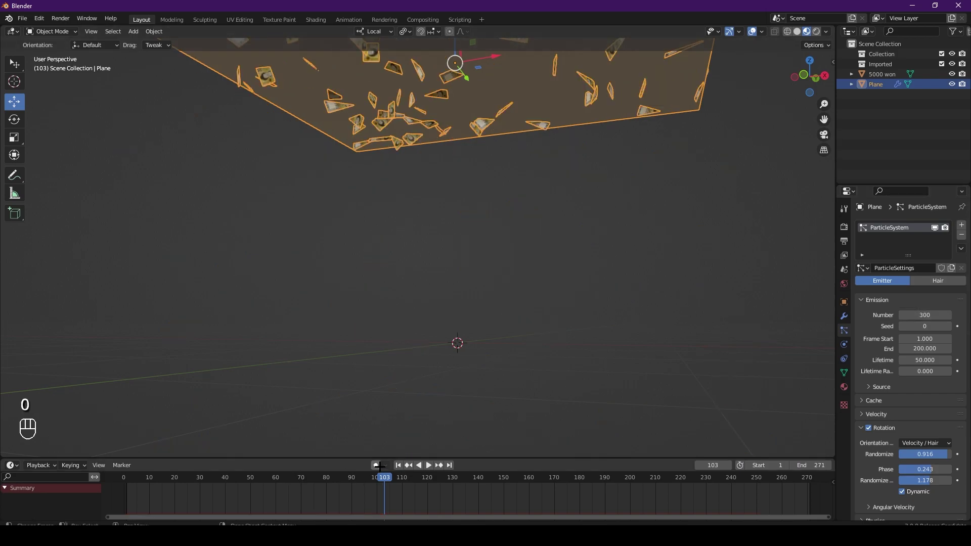
pyautogui.click(398, 465)
pyautogui.press('space')
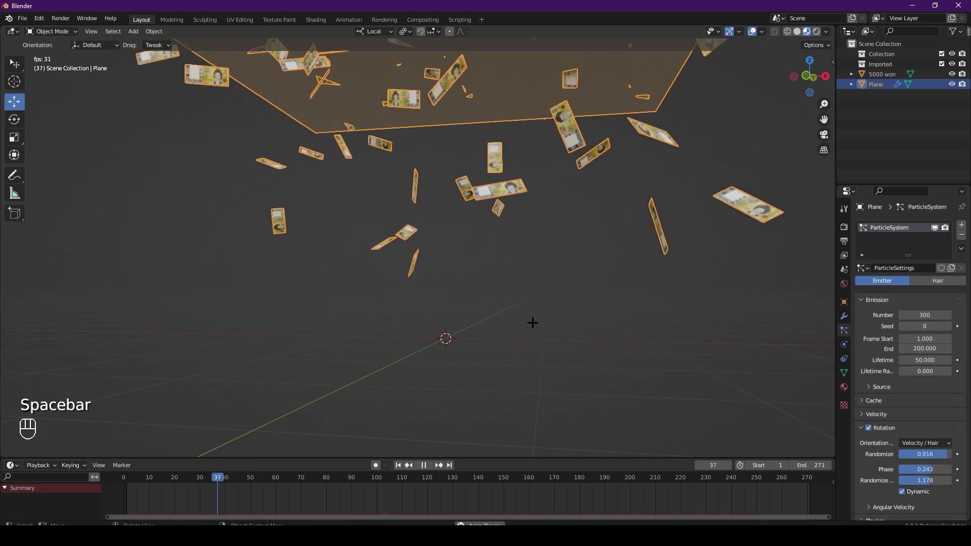
pyautogui.moveTo(532, 323); pyautogui.dragTo(516, 347, button='middle')
pyautogui.press('space')
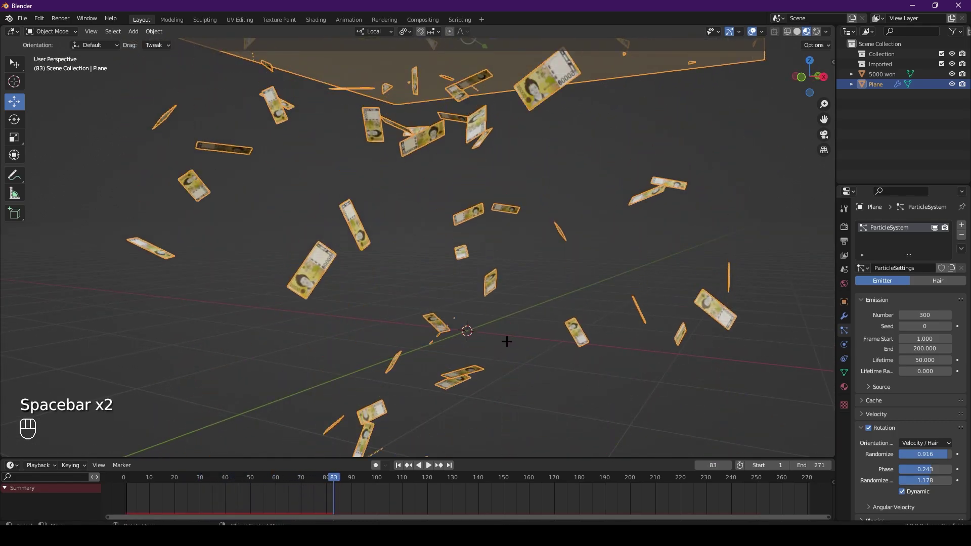
# Step: Move to frame 71 and set the particles' Angular Velocity amount to 4, with Velocity as the axis
pyautogui.moveTo(333, 479); pyautogui.dragTo(304, 479)
pyautogui.moveTo(404, 406); pyautogui.dragTo(506, 369, button='middle')
pyautogui.scroll(-7, 886, 345)
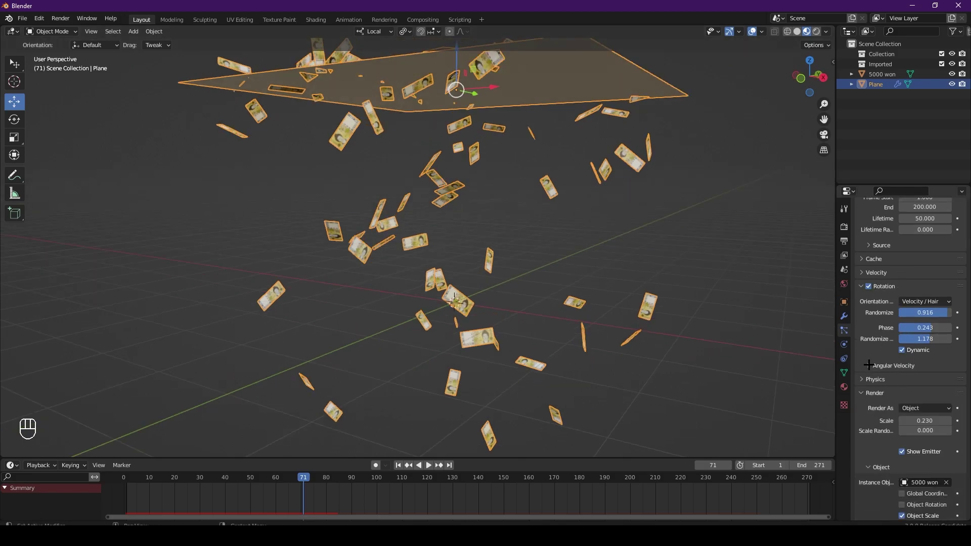
pyautogui.click(870, 365)
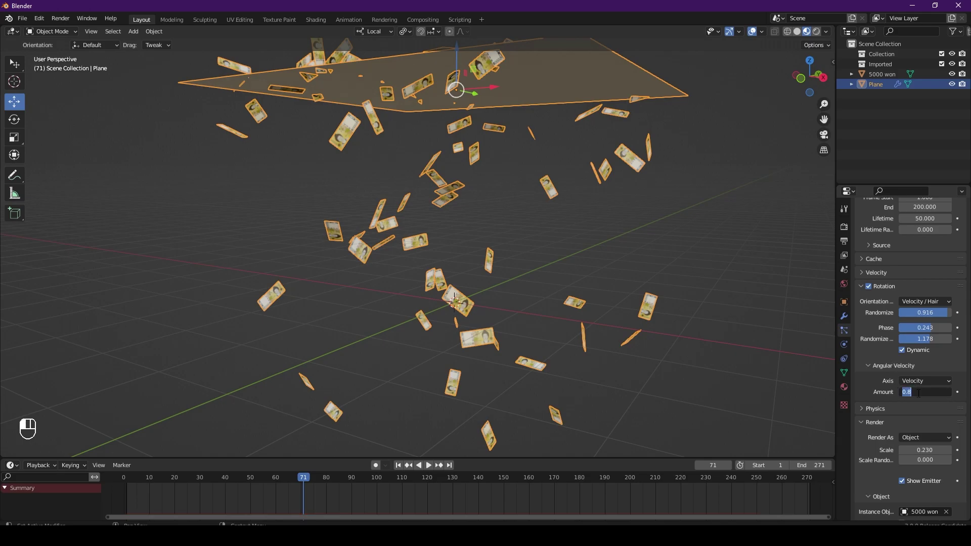
# Step: Play the animation from frame 1 to check how the banknotes spin, pausing at frame 107
pyautogui.click(399, 465)
pyautogui.press('space')
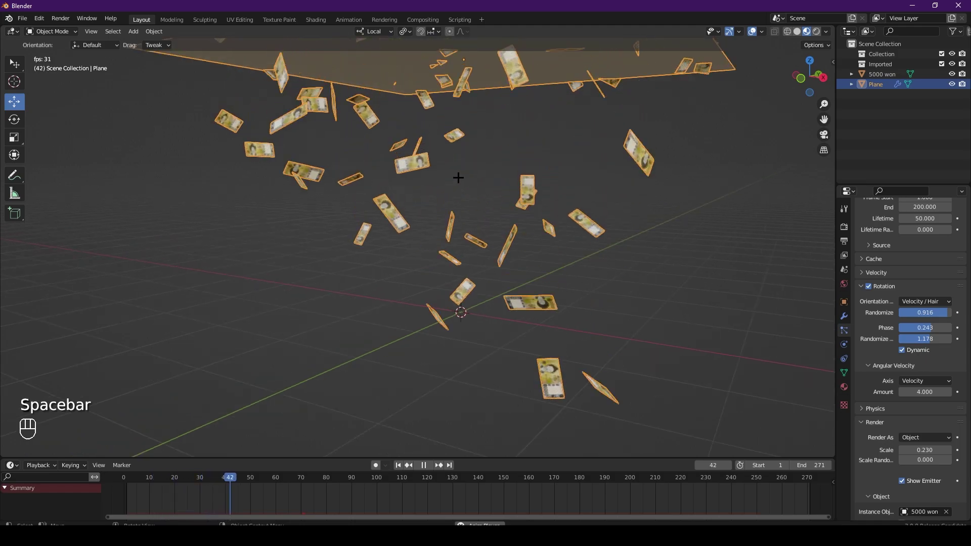
pyautogui.moveTo(445, 306); pyautogui.dragTo(526, 299, button='middle')
pyautogui.moveTo(581, 310); pyautogui.dragTo(543, 298, button='middle')
pyautogui.press('space')
pyautogui.scroll(5, 418, 271)
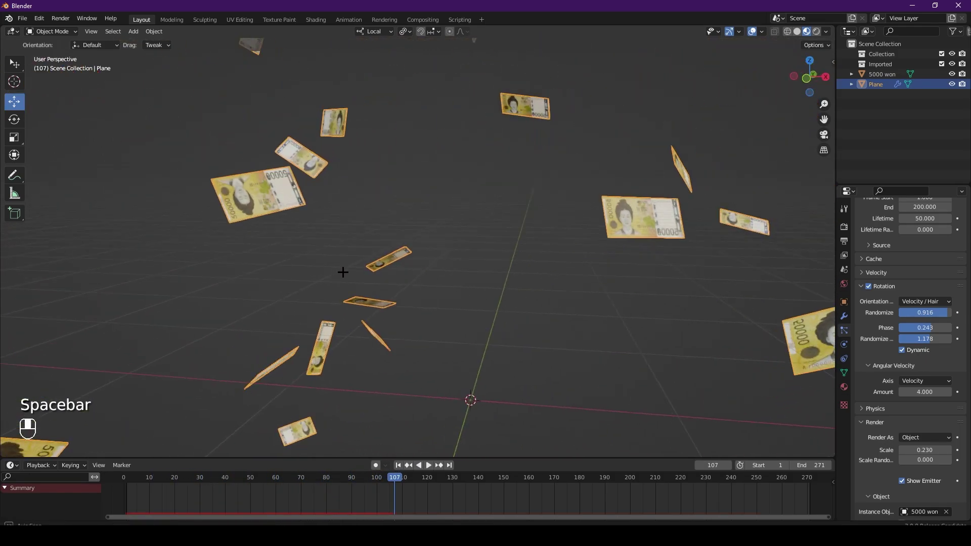
# Step: Select the original banknote object lying apart from the emitter and frame it in the viewport
pyautogui.moveTo(342, 272); pyautogui.dragTo(479, 286, button='middle')
pyautogui.scroll(-8, 481, 306)
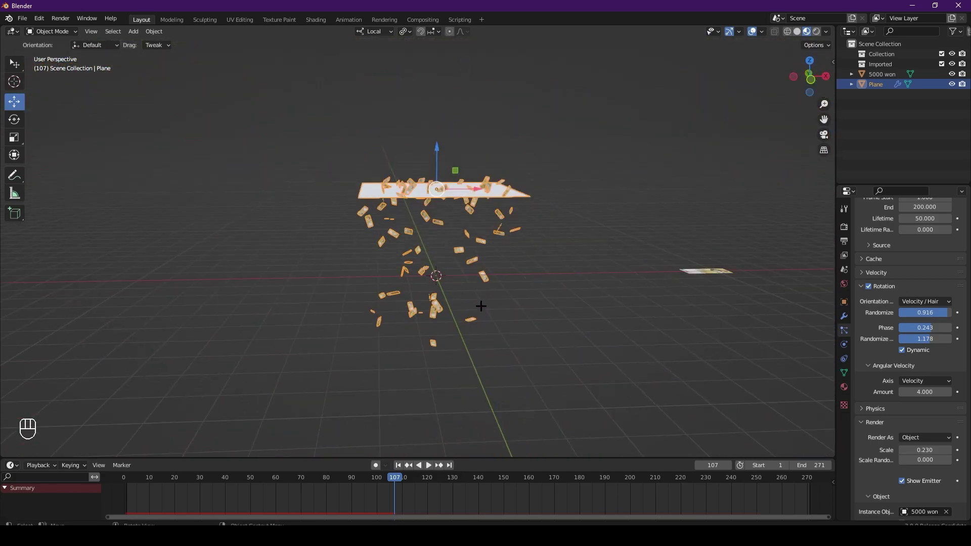
pyautogui.keyDown('shift'); pyautogui.moveTo(658, 307); pyautogui.dragTo(545, 354, button='middle'); pyautogui.keyUp('shift')
pyautogui.click(615, 278)
pyautogui.press('`')
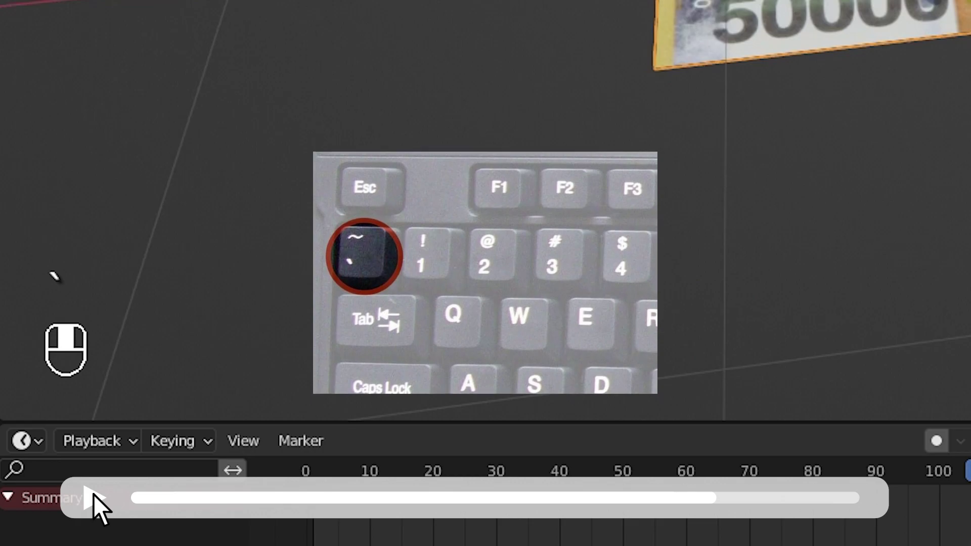
pyautogui.moveTo(545, 354); pyautogui.dragTo(420, 314, button='middle')
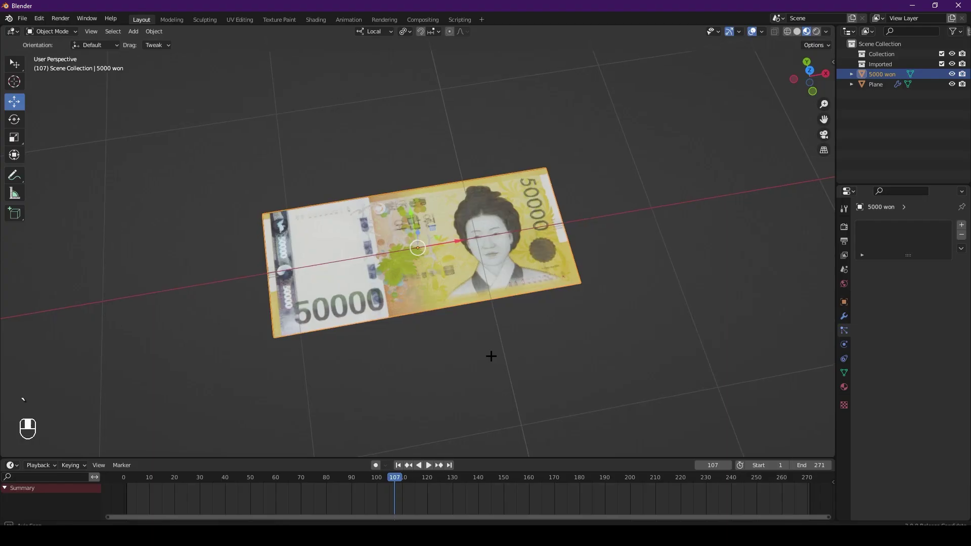
# Step: Enter Edit Mode on the banknote and switch the viewport to solid shading
pyautogui.press('Tab')
pyautogui.moveTo(526, 283); pyautogui.dragTo(480, 289, button='middle')
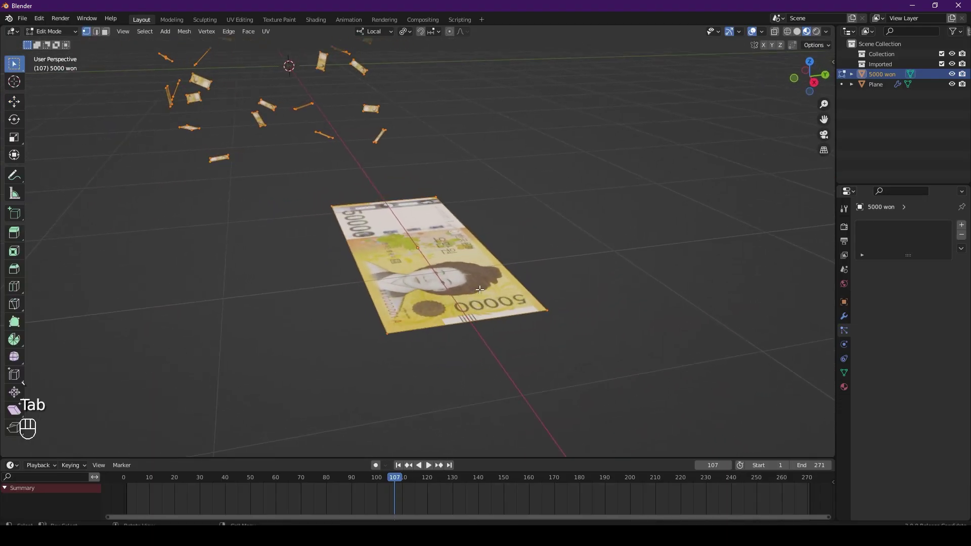
pyautogui.click(796, 31)
pyautogui.moveTo(552, 199)
pyautogui.mouseDown(button='middle')
pyautogui.moveTo(466, 260)
pyautogui.moveTo(344, 206)
pyautogui.mouseUp(button='middle')
pyautogui.moveTo(493, 227); pyautogui.dragTo(645, 297, button='middle')
pyautogui.click(592, 280)
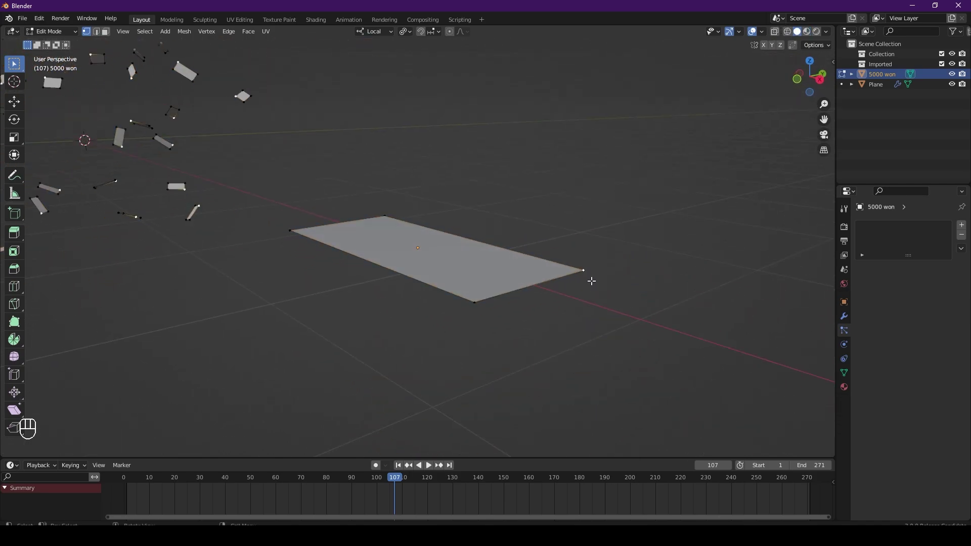
pyautogui.press('g')
pyautogui.rightClick(502, 219)
# Step: Subdivide the whole banknote mesh once and clear the selection
pyautogui.scroll(2, 477, 248)
pyautogui.press('a')
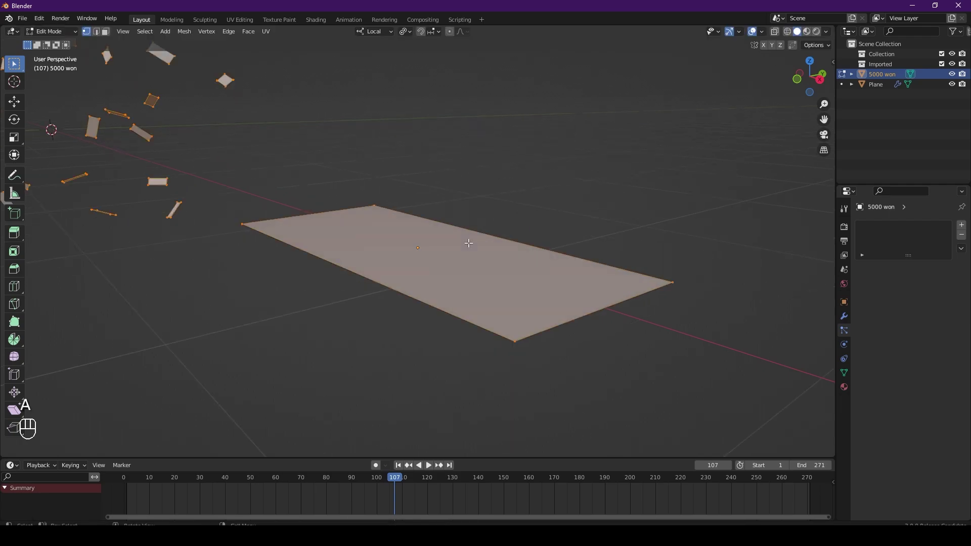
pyautogui.rightClick(423, 235)
pyautogui.click(418, 234)
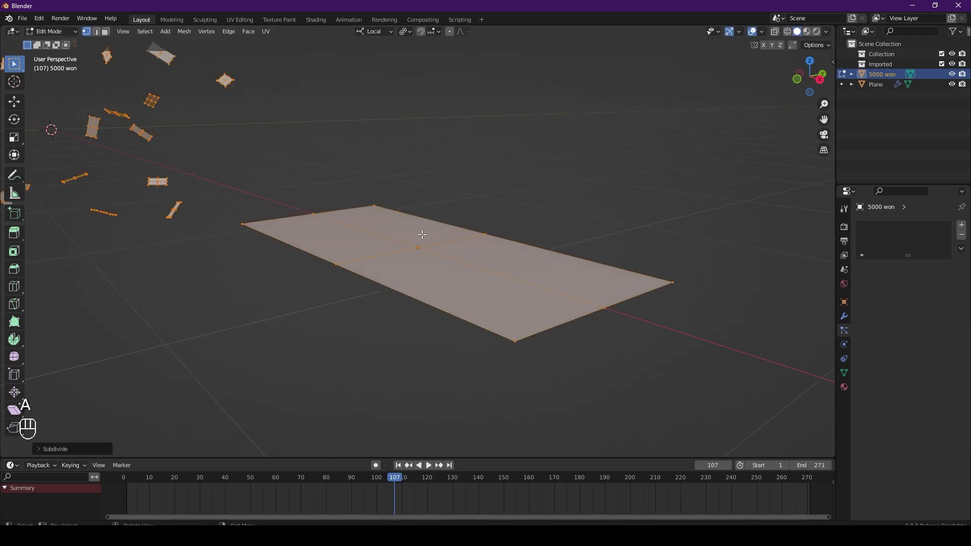
pyautogui.hotkey('alt', 'a')
# Step: Lower the middle vertex of the banknote's far long edge slightly and raise both corners of one short end
pyautogui.moveTo(418, 245); pyautogui.dragTo(442, 187, button='middle')
pyautogui.click(458, 202)
pyautogui.moveTo(506, 250); pyautogui.dragTo(489, 238, button='middle')
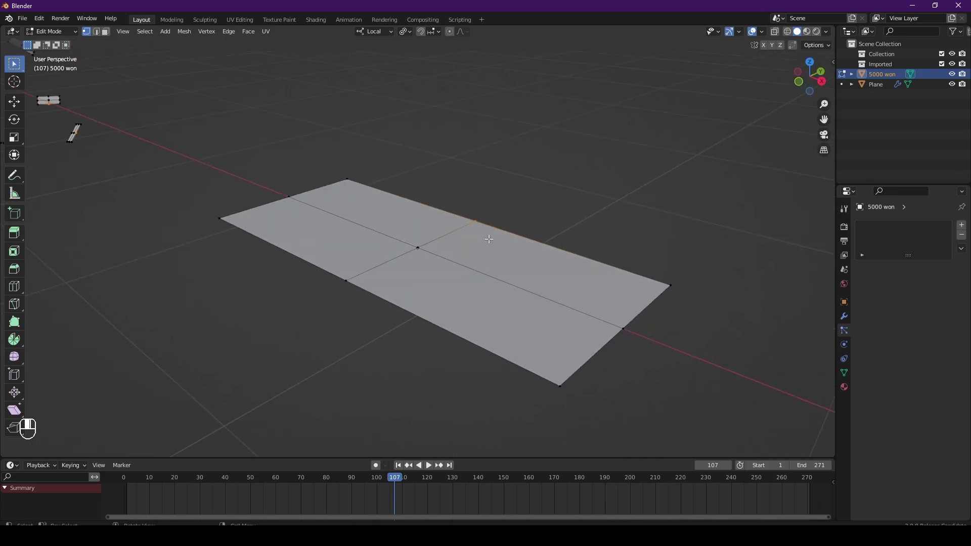
pyautogui.press('g')
pyautogui.click(495, 248)
pyautogui.press('g')
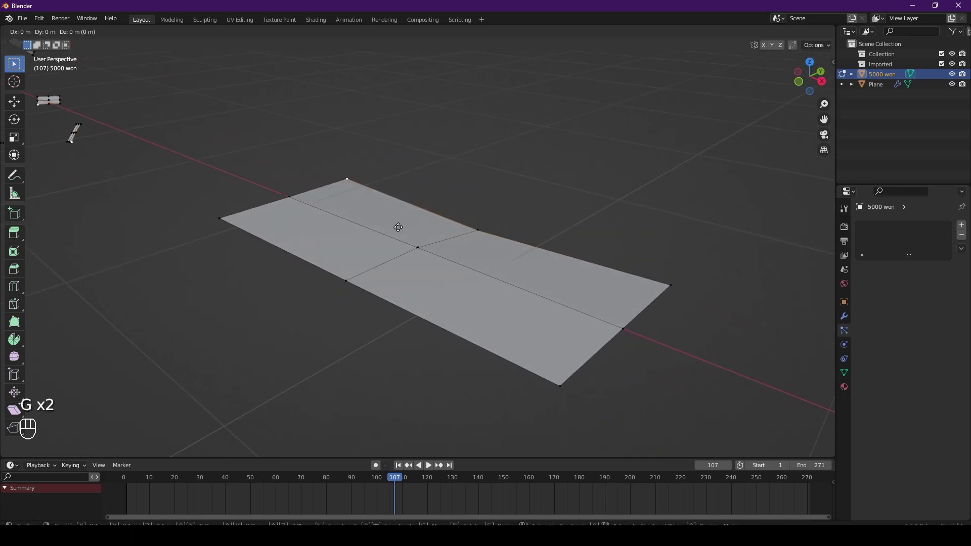
pyautogui.click(393, 213)
pyautogui.press('g')
pyautogui.click(213, 218)
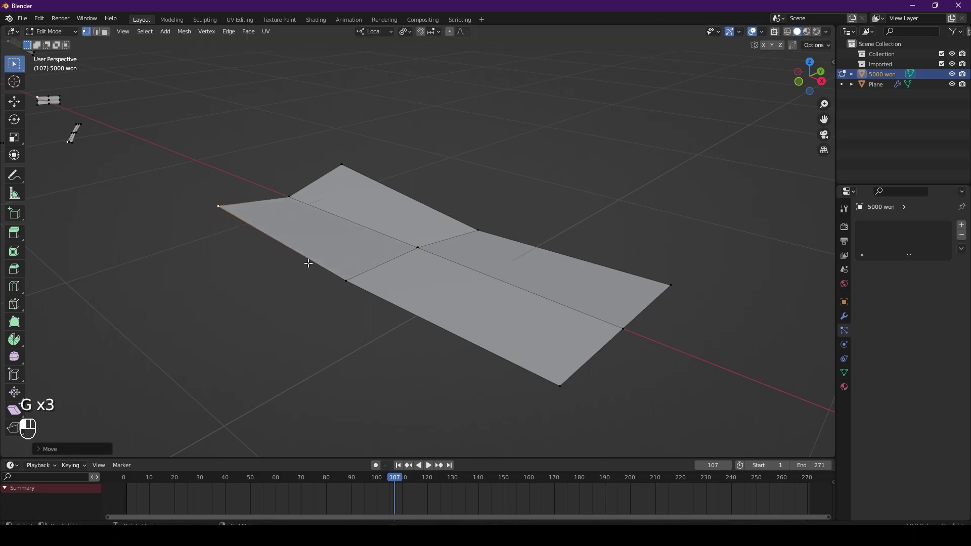
# Step: Reposition the vertices at the banknote's other short end so the note is gently bent along its length
pyautogui.moveTo(560, 401); pyautogui.dragTo(589, 381, button='middle')
pyautogui.click(651, 282)
pyautogui.press('g')
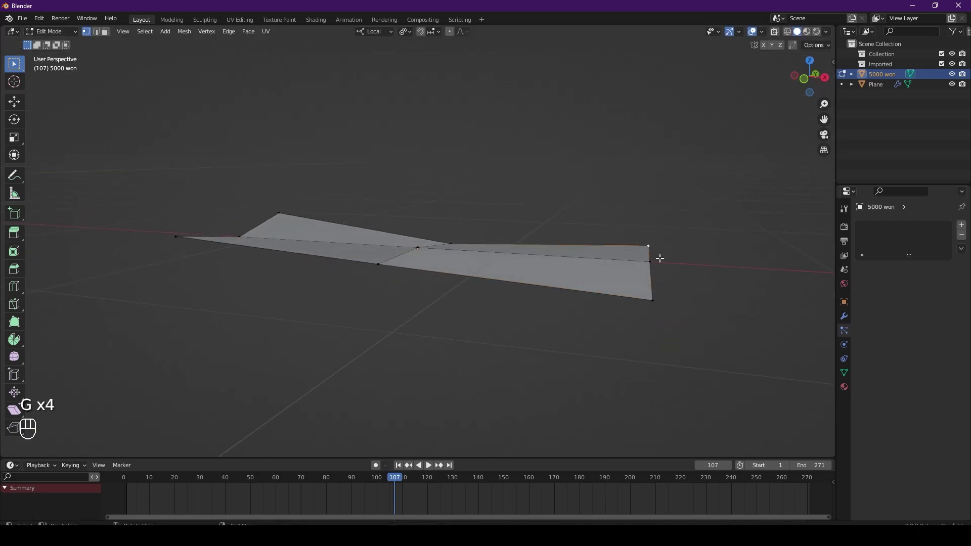
pyautogui.click(661, 258)
pyautogui.moveTo(661, 258); pyautogui.dragTo(512, 266, button='middle')
pyautogui.press('g')
pyautogui.click(642, 298)
pyautogui.moveTo(642, 298); pyautogui.dragTo(534, 329, button='middle')
pyautogui.press('g')
pyautogui.moveTo(491, 304); pyautogui.dragTo(435, 284, button='middle')
pyautogui.click(425, 287)
# Step: Return to Object Mode, apply Shade Smooth to the bent banknote and deselect it
pyautogui.press('Tab')
pyautogui.rightClick(417, 260)
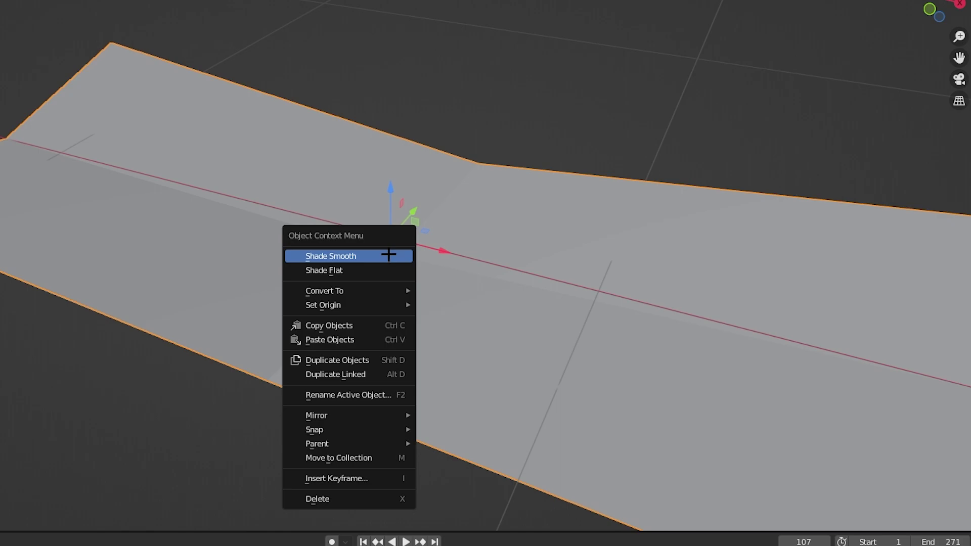
pyautogui.click(388, 255)
pyautogui.click(520, 148)
# Step: Examine the bent banknotes falling below the emitter plane, and return to frame 1
pyautogui.scroll(-13, 435, 297)
pyautogui.keyDown('shift'); pyautogui.moveTo(265, 201); pyautogui.dragTo(345, 247, button='middle'); pyautogui.keyUp('shift')
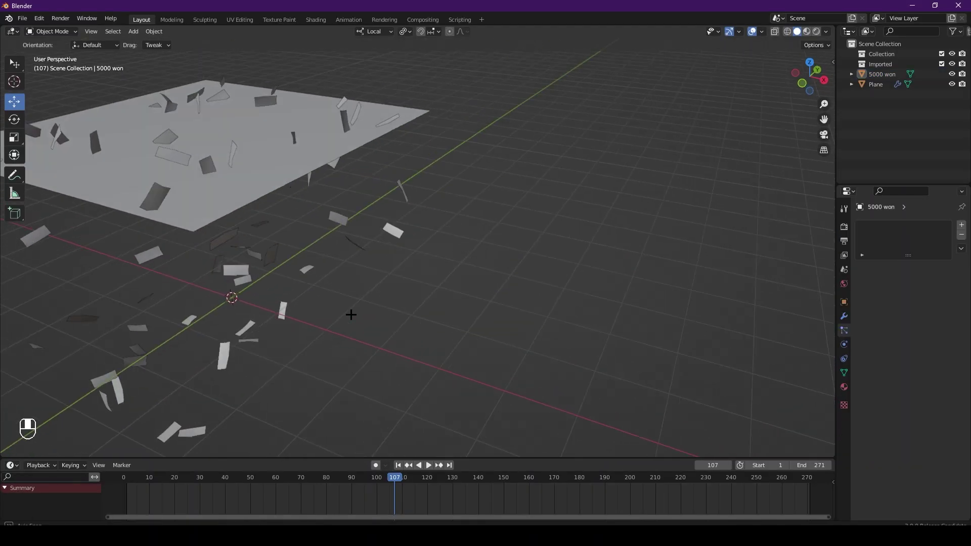
pyautogui.moveTo(351, 314); pyautogui.dragTo(326, 283, button='middle')
pyautogui.keyDown('shift'); pyautogui.moveTo(357, 255); pyautogui.dragTo(583, 253, button='middle'); pyautogui.keyUp('shift')
pyautogui.scroll(-1, 505, 328)
pyautogui.keyDown('shift'); pyautogui.moveTo(478, 344); pyautogui.dragTo(523, 358, button='middle'); pyautogui.keyUp('shift')
pyautogui.keyDown('shift'); pyautogui.moveTo(522, 239); pyautogui.dragTo(412, 216, button='middle'); pyautogui.keyUp('shift')
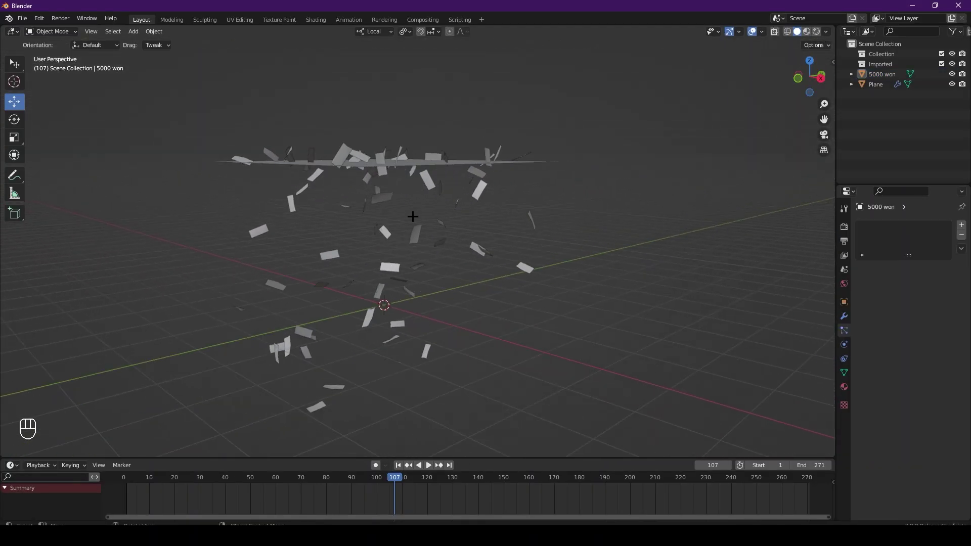
pyautogui.scroll(2, 412, 216)
pyautogui.click(398, 465)
pyautogui.moveTo(436, 296); pyautogui.dragTo(382, 292, button='middle')
pyautogui.scroll(-2, 409, 300)
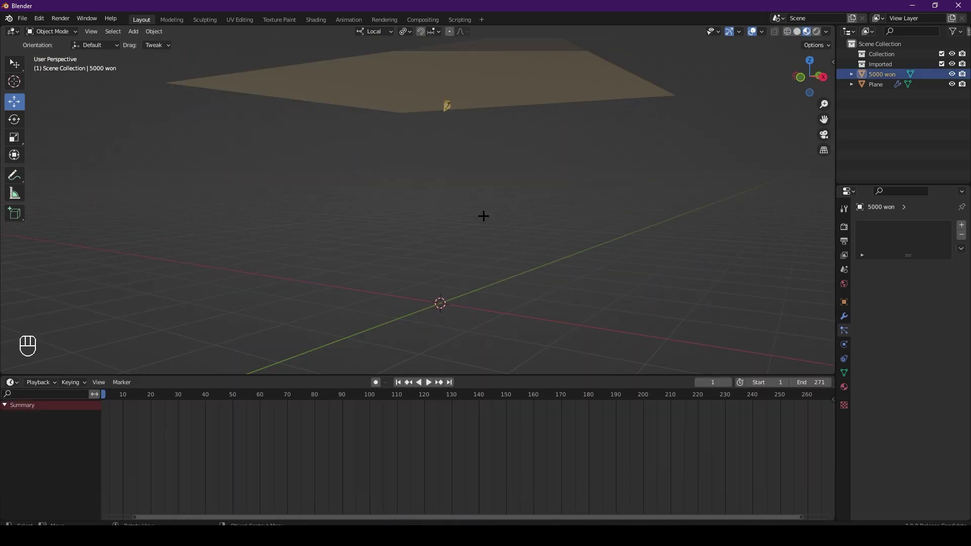
# Step: Move to frame 100 on the timeline and set the scene's end frame to 100
pyautogui.scroll(-3, 427, 366)
pyautogui.scroll(-3, 381, 415)
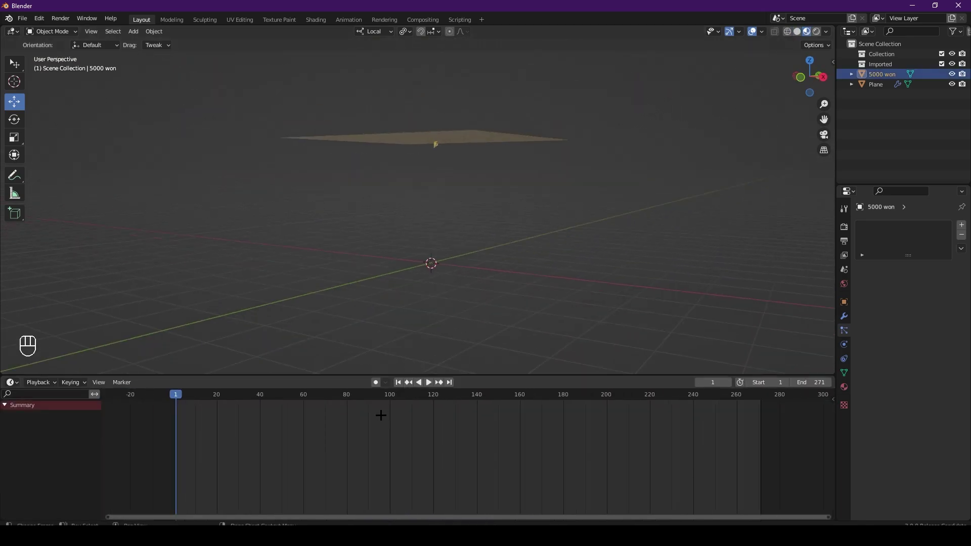
pyautogui.moveTo(252, 390); pyautogui.dragTo(389, 393)
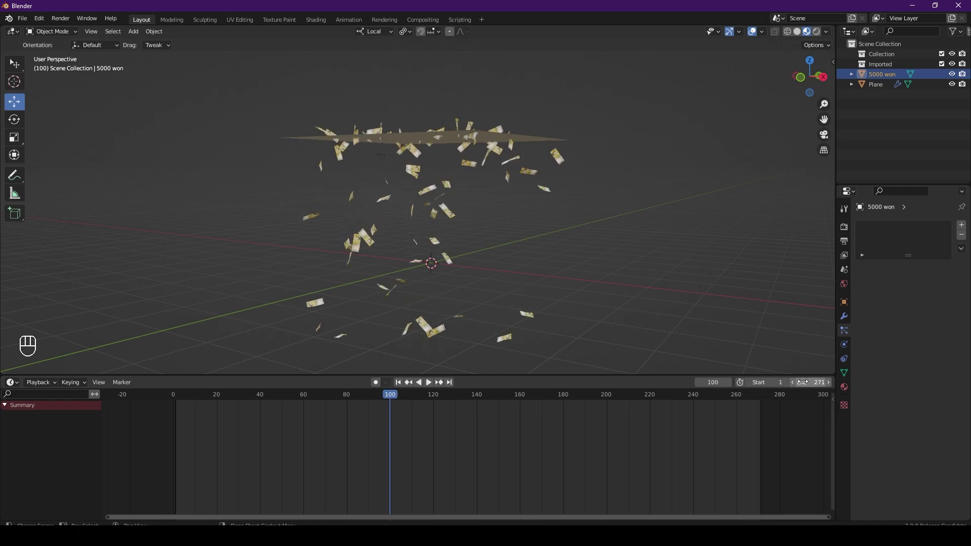
pyautogui.write('0')
pyautogui.press('Return')
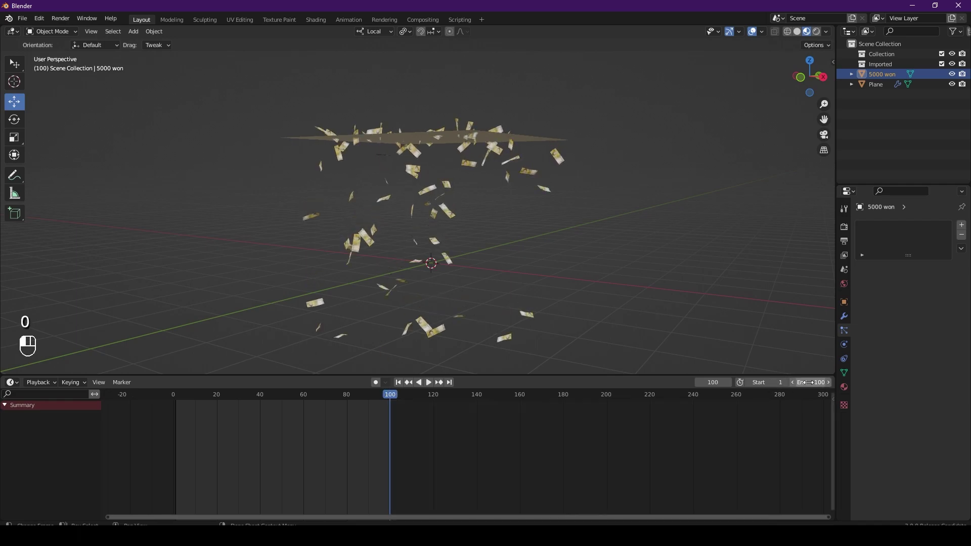
# Step: Set the emitter plane's particle emission to end at frame 100 and the particle lifetime to 100
pyautogui.scroll(5, 470, 433)
pyautogui.click(487, 147)
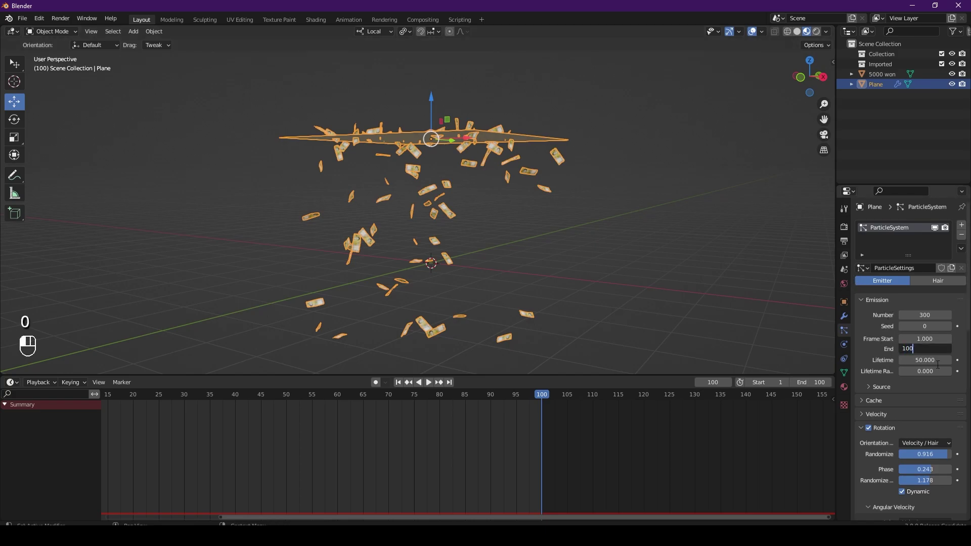
pyautogui.press('Return')
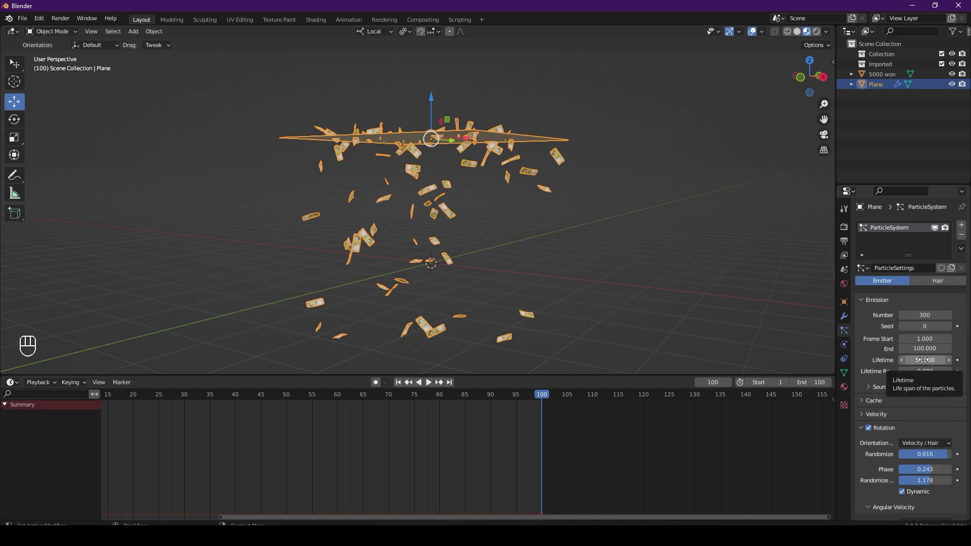
pyautogui.click(923, 360)
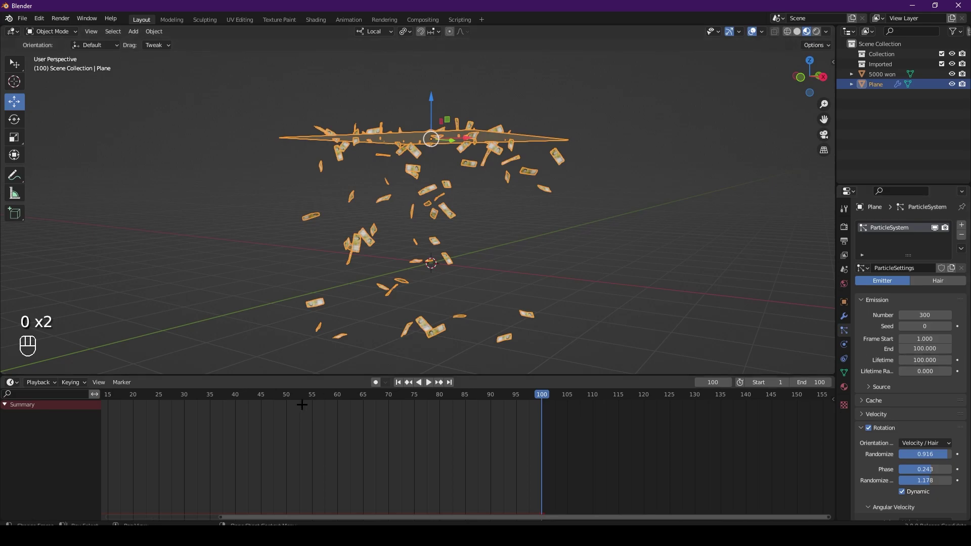
pyautogui.scroll(-2, 408, 258)
pyautogui.scroll(4, 360, 145)
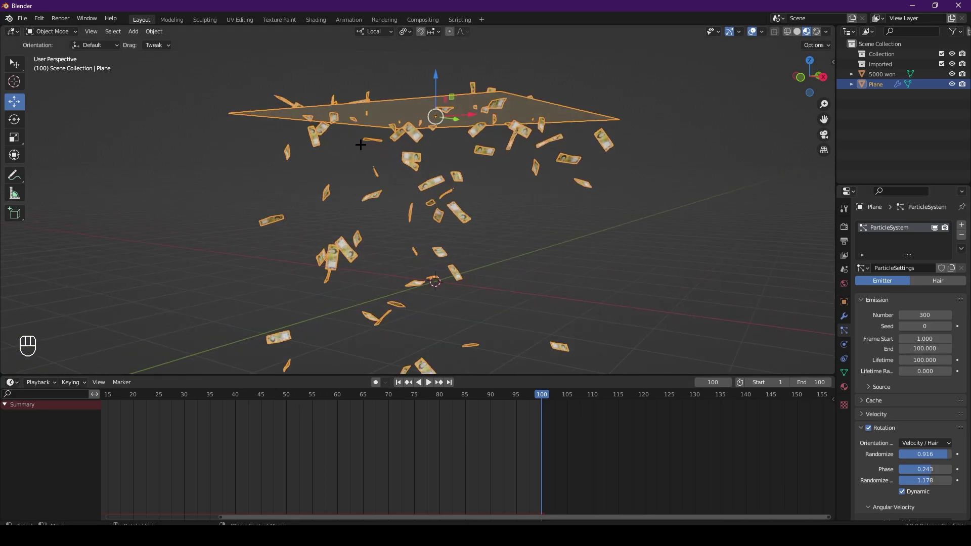
# Step: Play the falling-banknote simulation from the first frame and watch how the notes spread below the emitter plane
pyautogui.scroll(-2, 468, 186)
pyautogui.moveTo(466, 184); pyautogui.dragTo(472, 223, button='middle')
pyautogui.scroll(2, 473, 223)
pyautogui.scroll(-4, 395, 420)
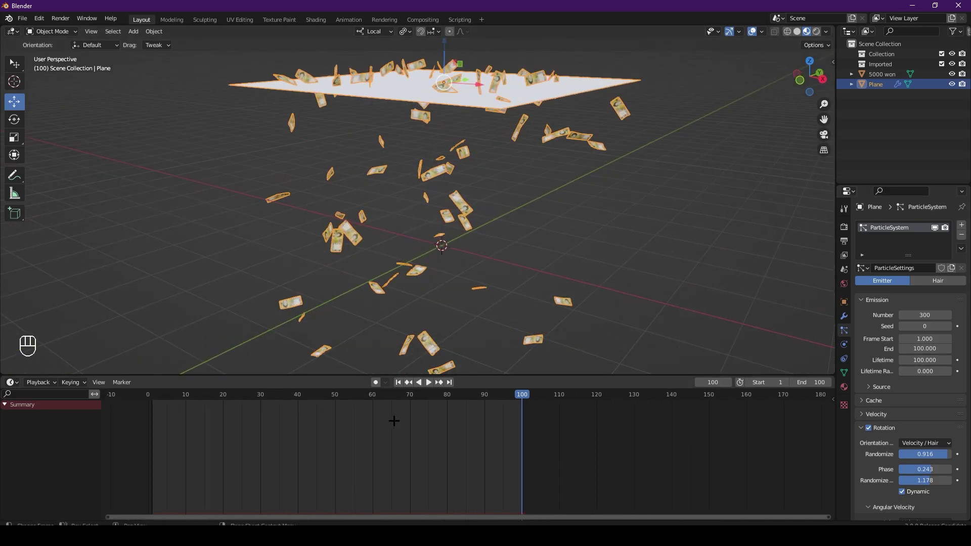
pyautogui.moveTo(394, 420); pyautogui.dragTo(478, 415, button='middle')
pyautogui.scroll(3, 478, 416)
pyautogui.click(398, 382)
pyautogui.press('space')
pyautogui.moveTo(511, 290); pyautogui.dragTo(545, 285, button='middle')
pyautogui.press('space')
# Step: Bake the particle system's cache, play back the baked simulation and stop at frame 34
pyautogui.click(872, 400)
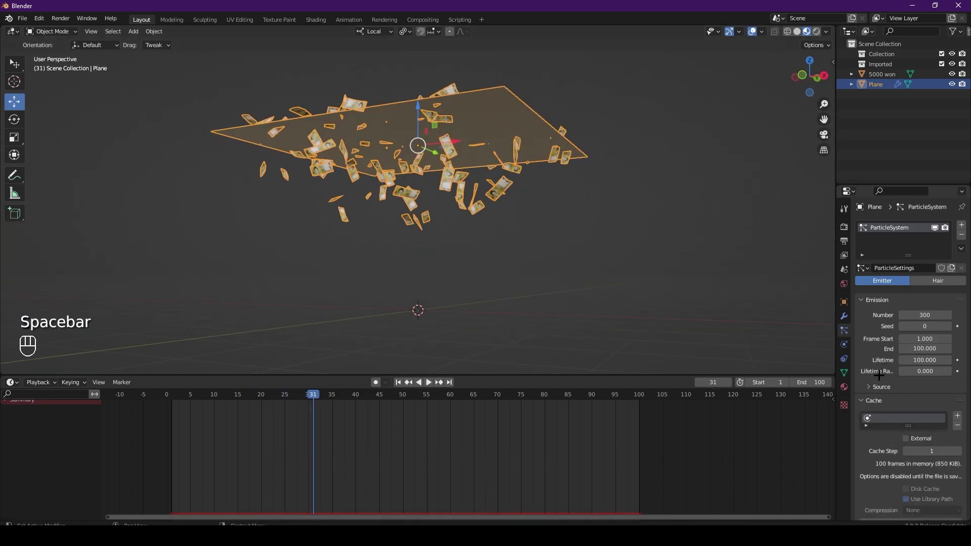
pyautogui.scroll(-4, 879, 375)
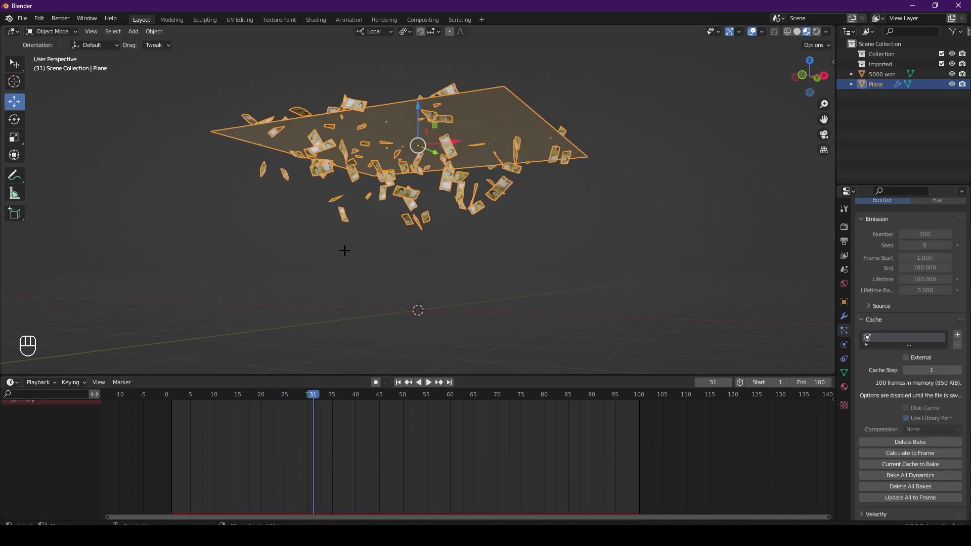
pyautogui.press('space')
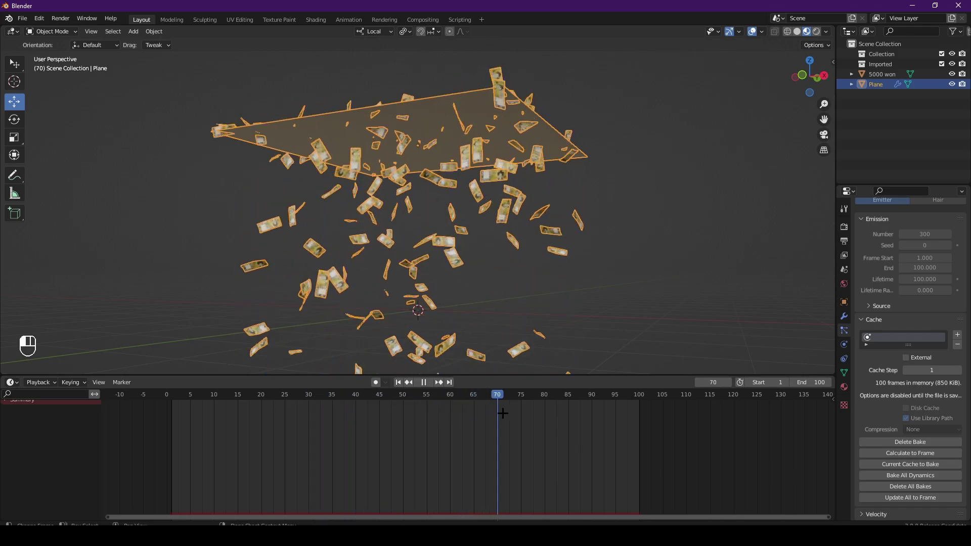
pyautogui.moveTo(427, 425); pyautogui.dragTo(327, 414)
pyautogui.press('space')
# Step: Add a camera to the scene
pyautogui.click(523, 316)
pyautogui.moveTo(522, 317); pyautogui.dragTo(461, 256, button='middle')
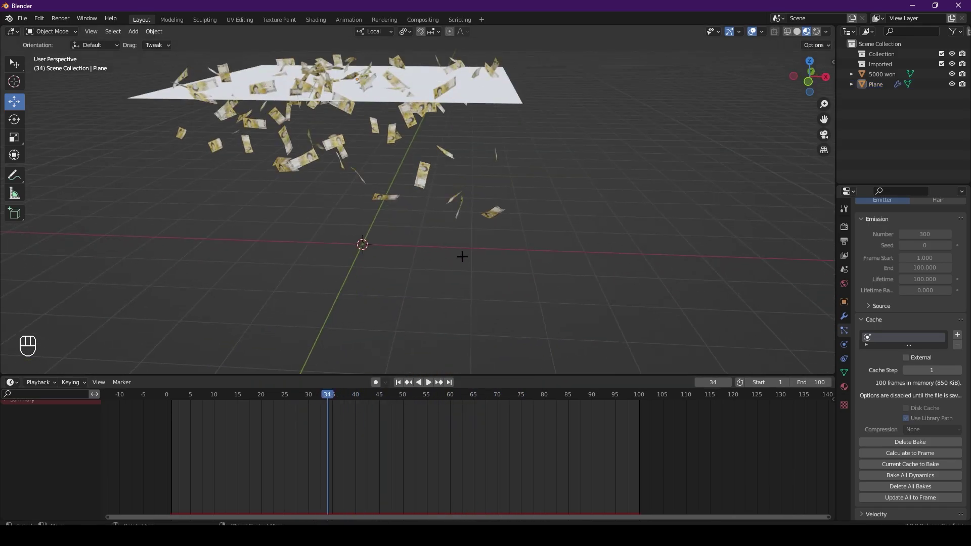
pyautogui.scroll(-2, 461, 256)
pyautogui.click(458, 204)
pyautogui.hotkey('shift', 'a')
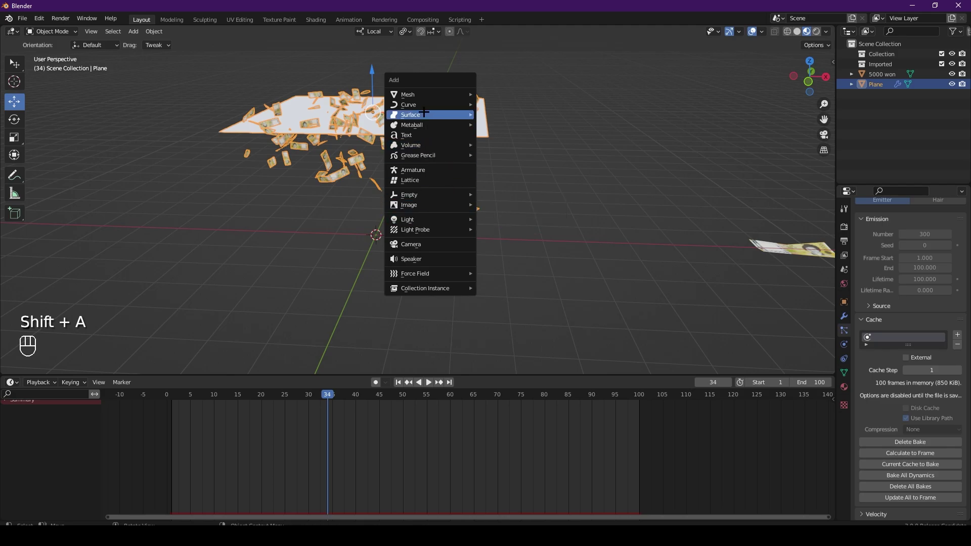
pyautogui.click(434, 244)
# Step: Frame the falling banknotes from below the emitter plane and align the active camera to that view
pyautogui.scroll(6, 498, 266)
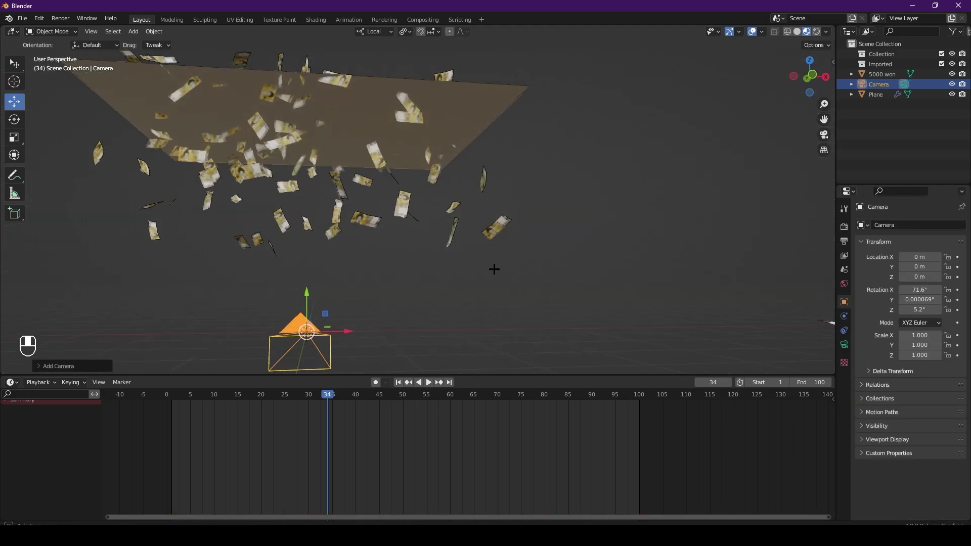
pyautogui.moveTo(513, 272); pyautogui.dragTo(477, 275, button='middle')
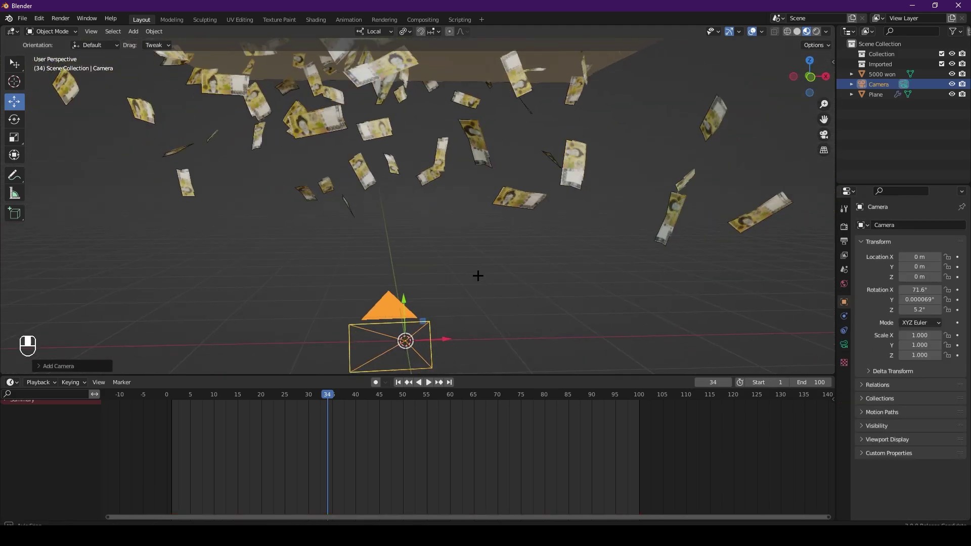
pyautogui.scroll(-2, 477, 275)
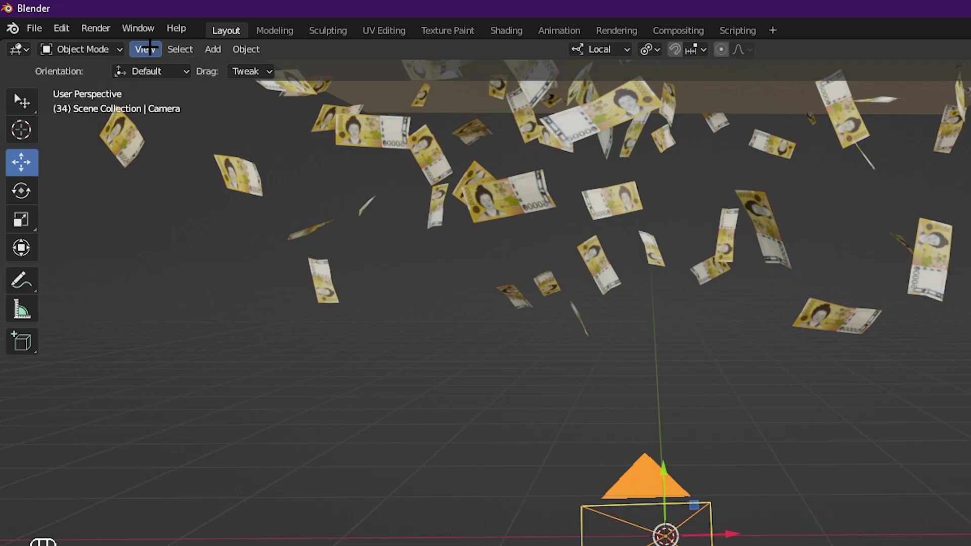
pyautogui.click(91, 32)
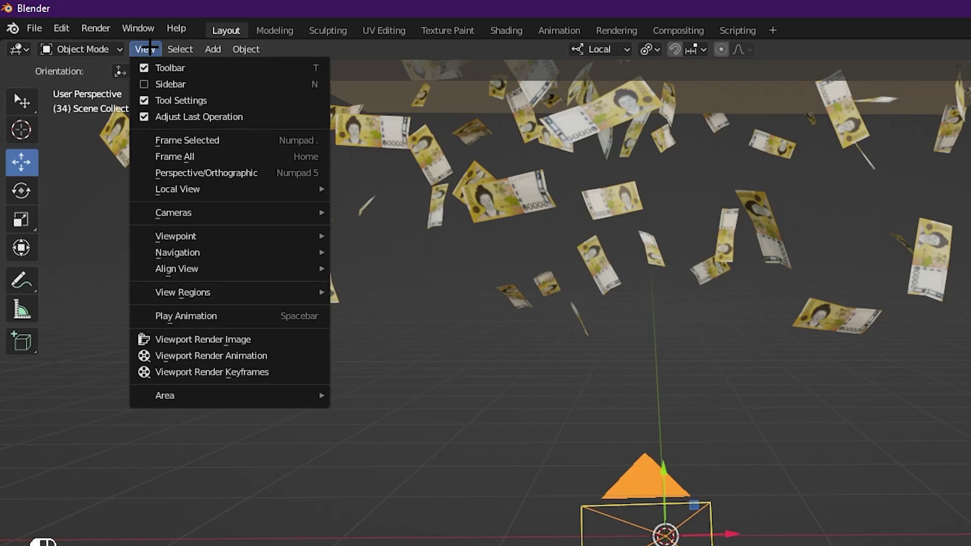
pyautogui.moveTo(182, 150)
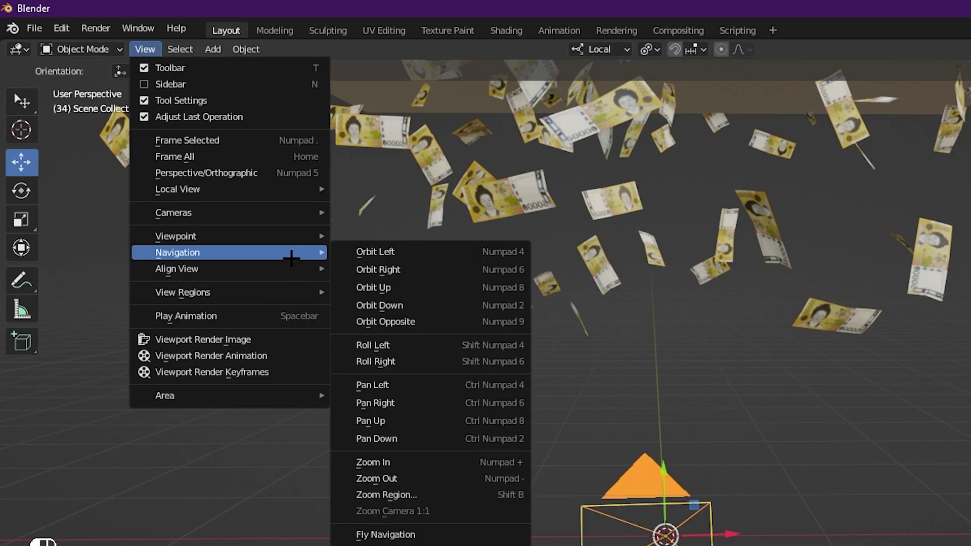
pyautogui.moveTo(282, 268)
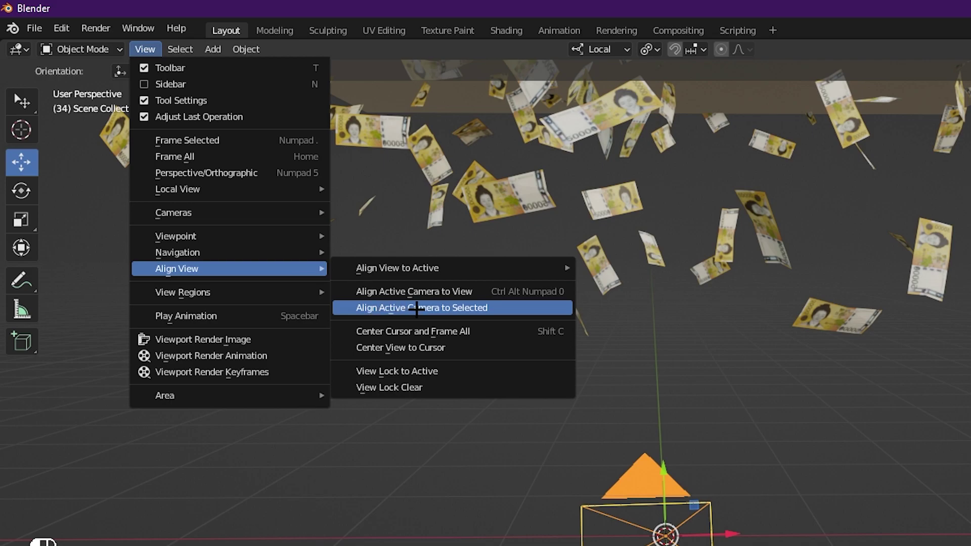
pyautogui.click(372, 291)
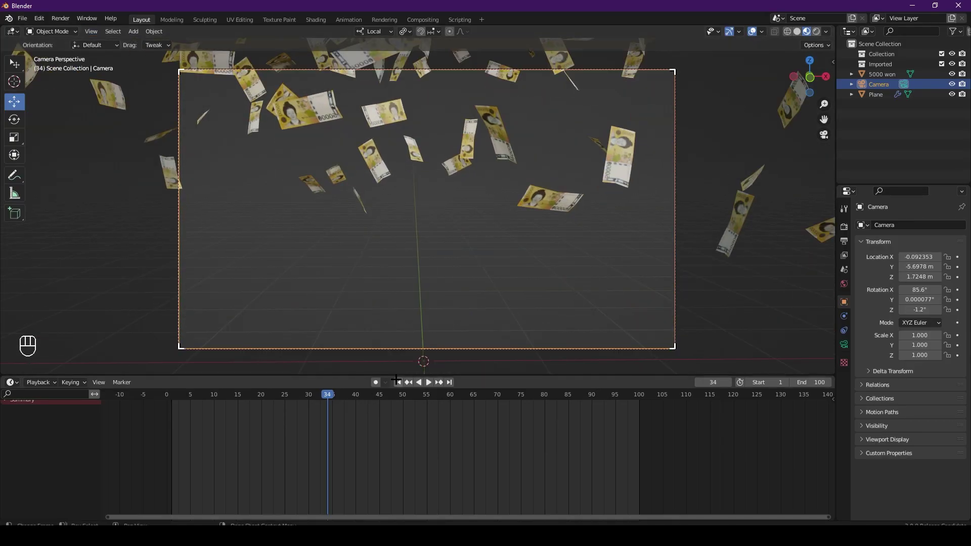
# Step: Play the animation from the first frame through the camera, stop at frame 79 and switch the viewport to rendered shading
pyautogui.click(397, 383)
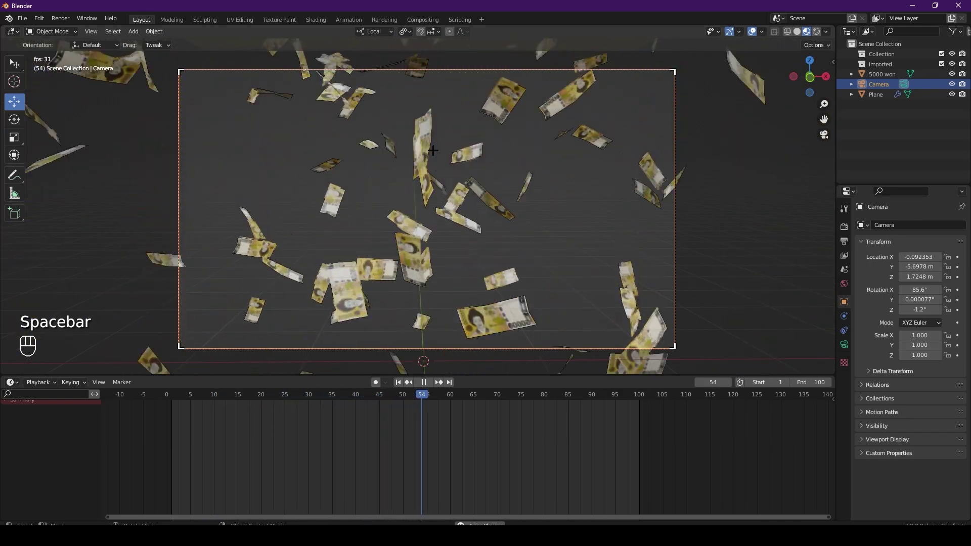
pyautogui.press('space')
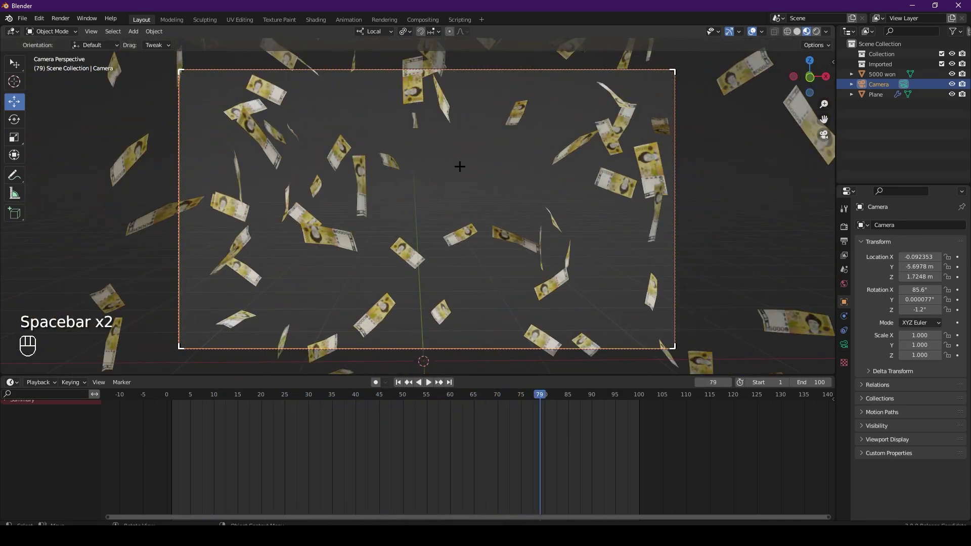
pyautogui.click(816, 31)
# Step: Add a Sun light, move it to the side of the falling banknotes and tilt it toward them
pyautogui.scroll(-3, 496, 230)
pyautogui.moveTo(496, 230)
pyautogui.mouseDown(button='middle')
pyautogui.moveTo(432, 243)
pyautogui.moveTo(477, 232)
pyautogui.moveTo(497, 248)
pyautogui.mouseUp(button='middle')
pyautogui.scroll(-4, 431, 243)
pyautogui.scroll(3, 477, 233)
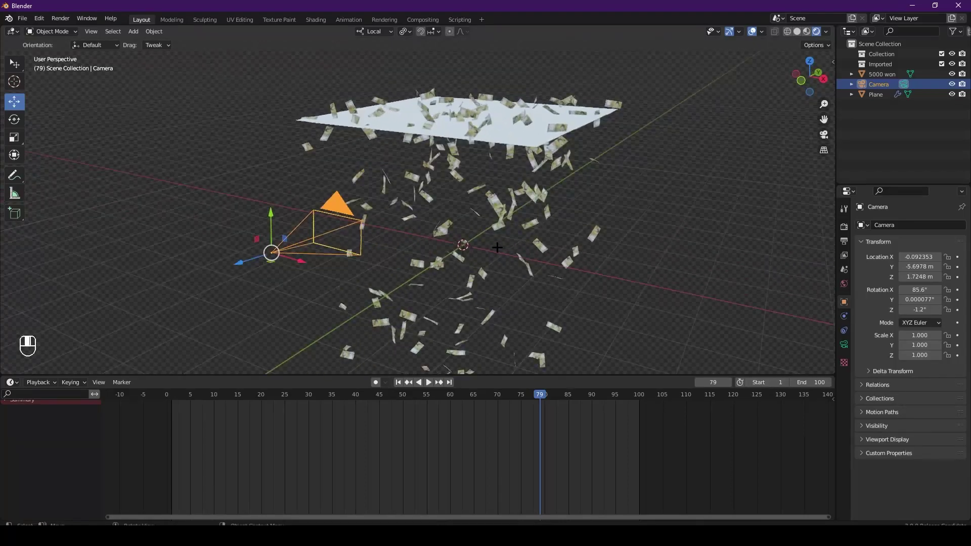
pyautogui.hotkey('shift', 'a')
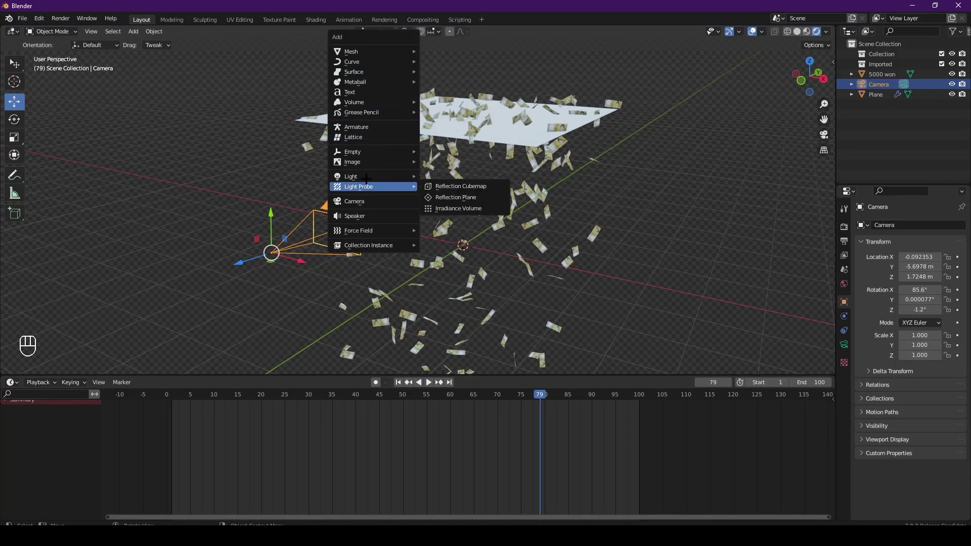
pyautogui.moveTo(363, 176)
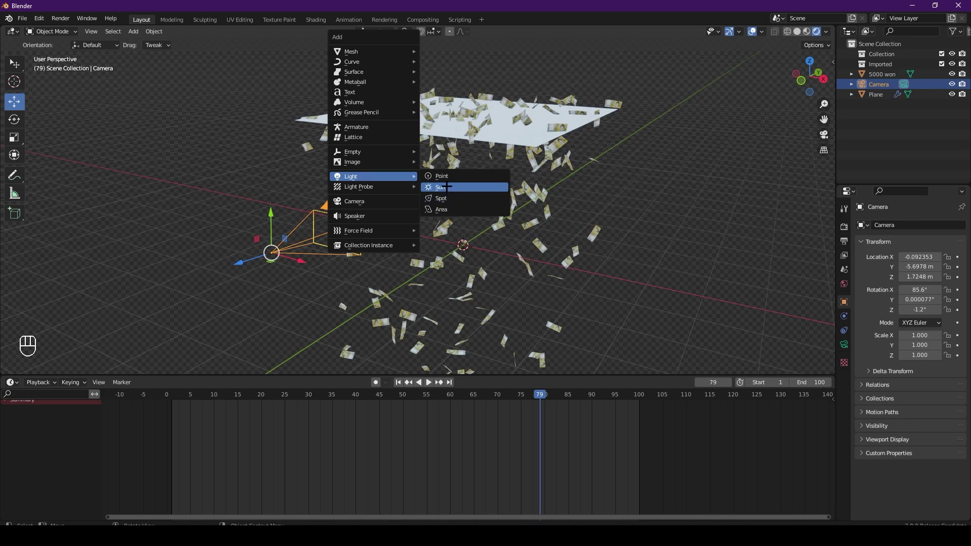
pyautogui.click(447, 187)
pyautogui.press('g')
pyautogui.click(270, 132)
pyautogui.moveTo(518, 226); pyautogui.dragTo(551, 204, button='middle')
pyautogui.press('r')
pyautogui.click(384, 56)
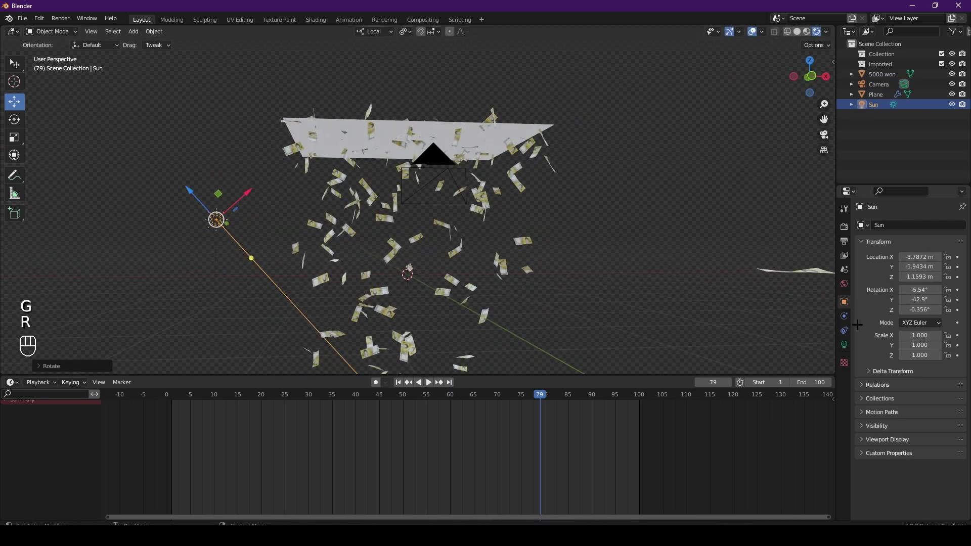
# Step: Set the Sun light's strength to 10 and give it a pale yellow colour
pyautogui.click(843, 344)
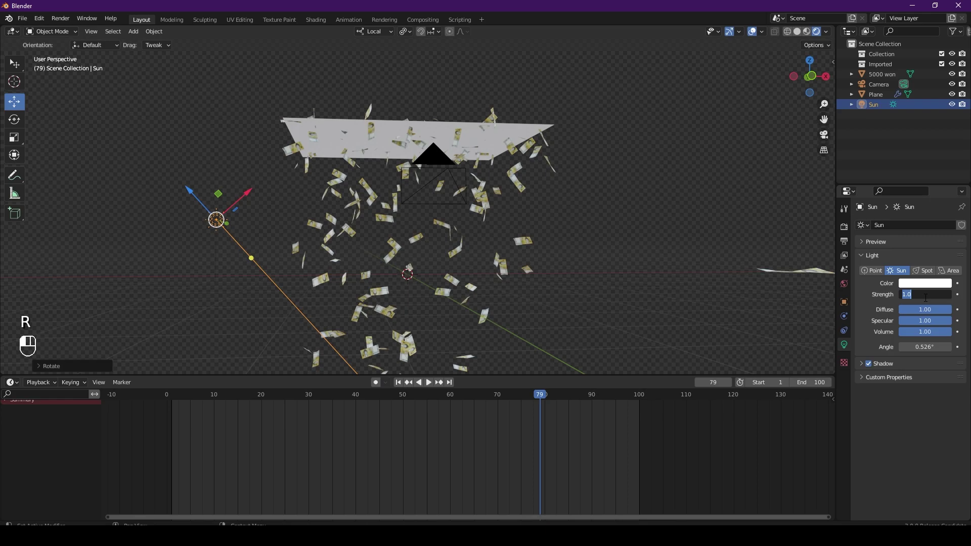
pyautogui.write('10')
pyautogui.press('Return')
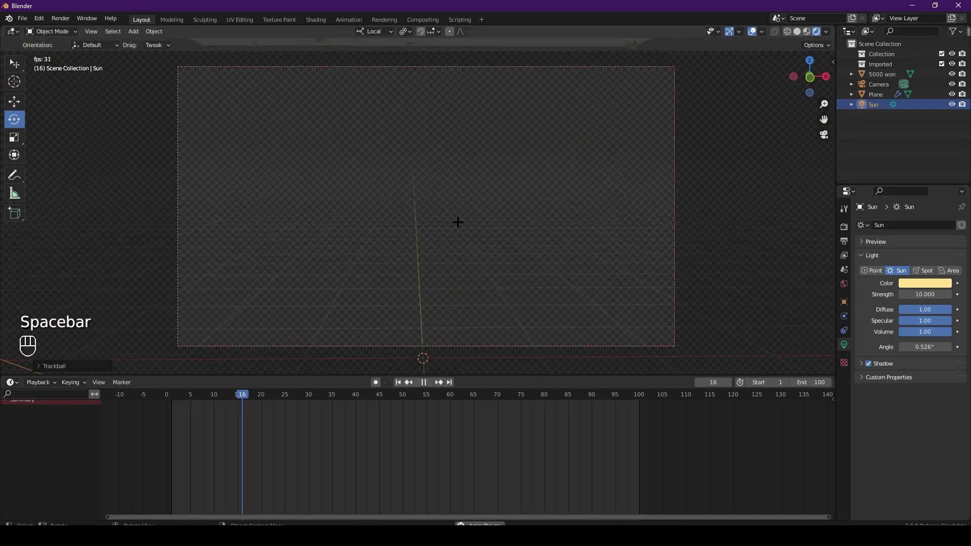
# Step: Play the sunlit animation through the camera and return to frame 1
pyautogui.press('space')
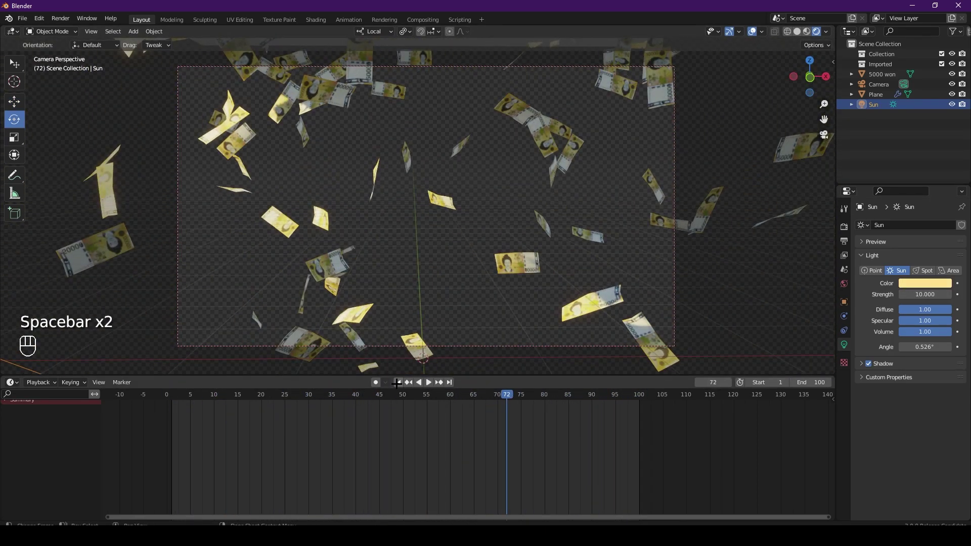
pyautogui.click(397, 382)
pyautogui.scroll(-3, 756, 208)
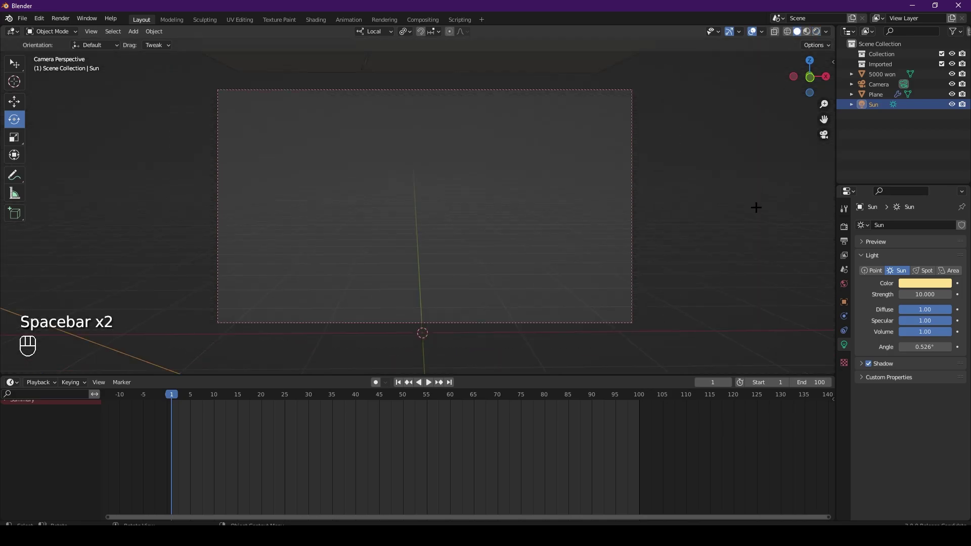
# Step: Review the scene's output format settings and accept C:\tmp\ as the render output folder
pyautogui.click(844, 241)
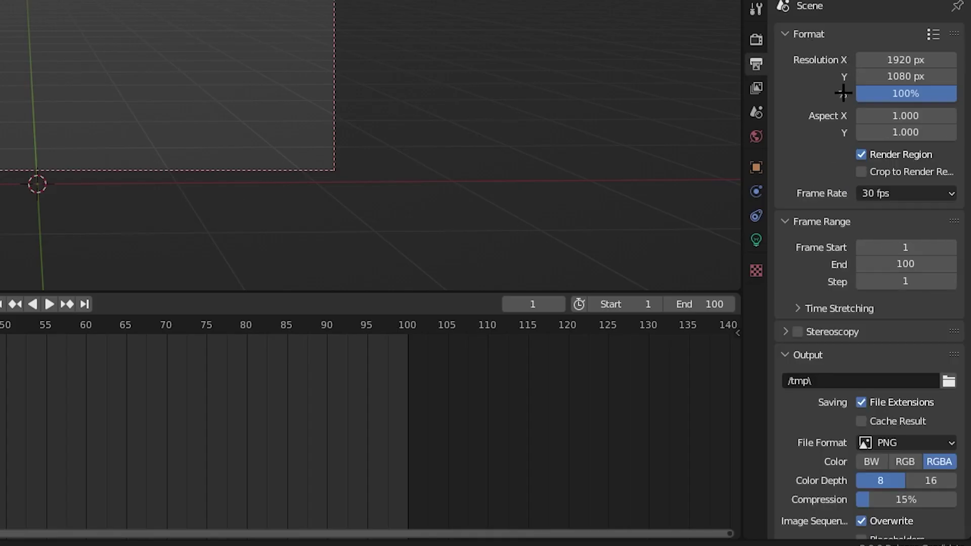
pyautogui.scroll(-3, 843, 94)
pyautogui.click(895, 130)
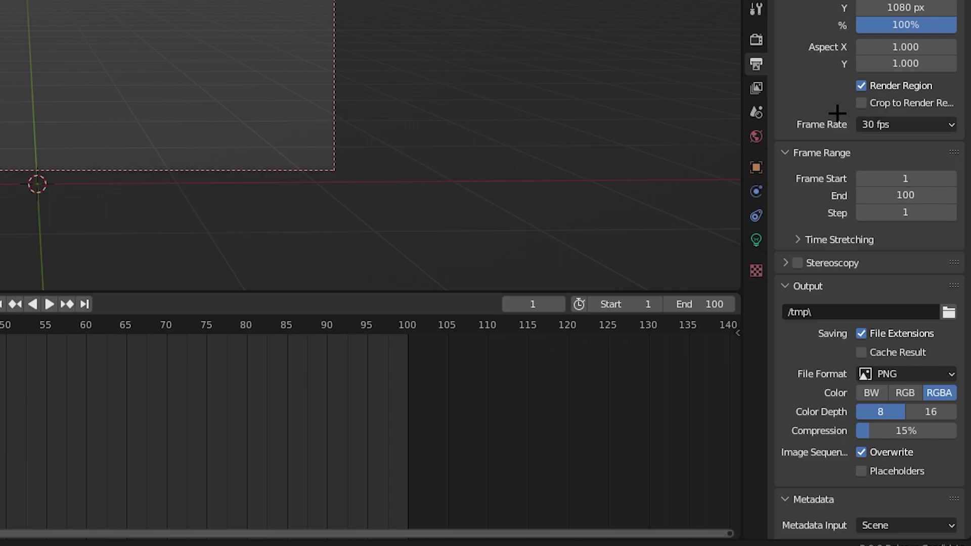
pyautogui.scroll(-10, 837, 113)
pyautogui.scroll(2, 870, 81)
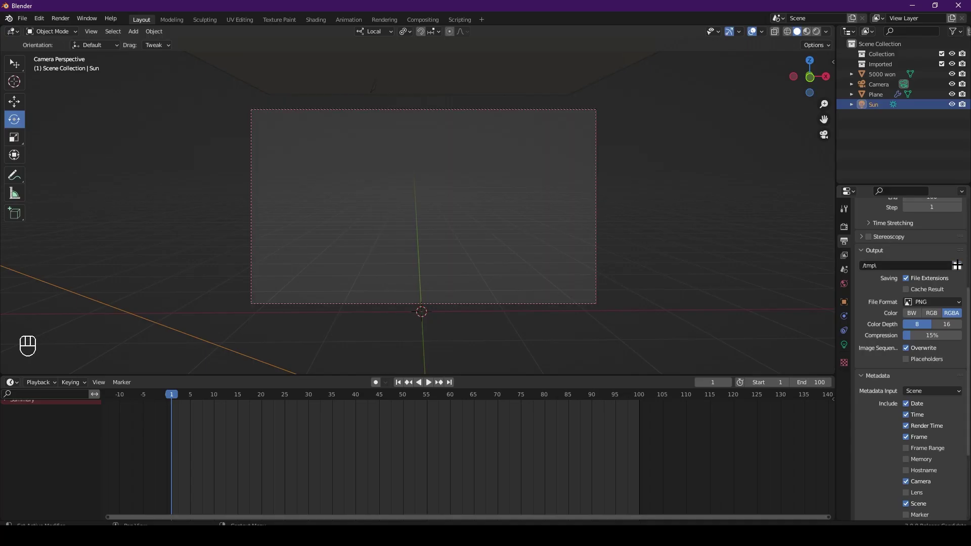
pyautogui.click(948, 105)
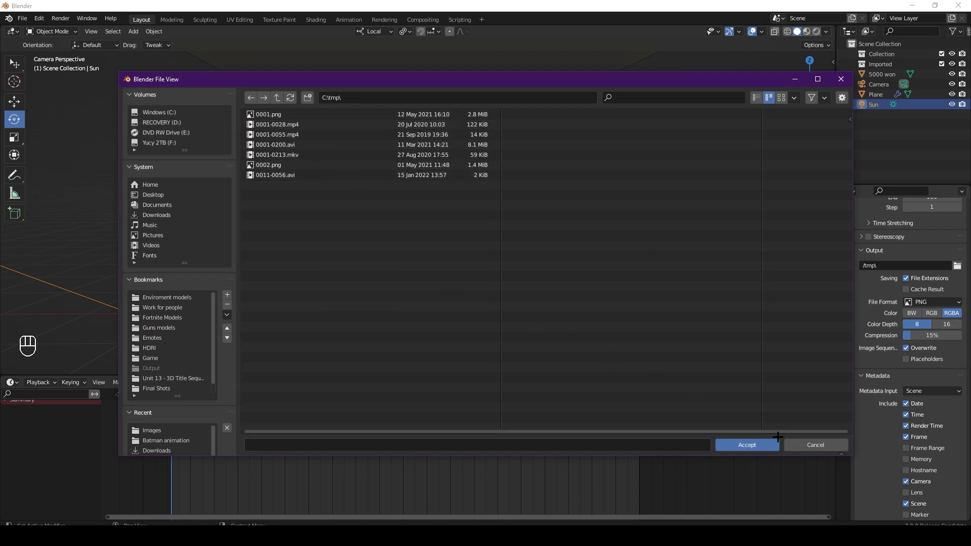
pyautogui.click(753, 446)
# Step: Set the output file format to FFmpeg Video with an MPEG-4 container, keeping the H.264 video codec
pyautogui.click(940, 302)
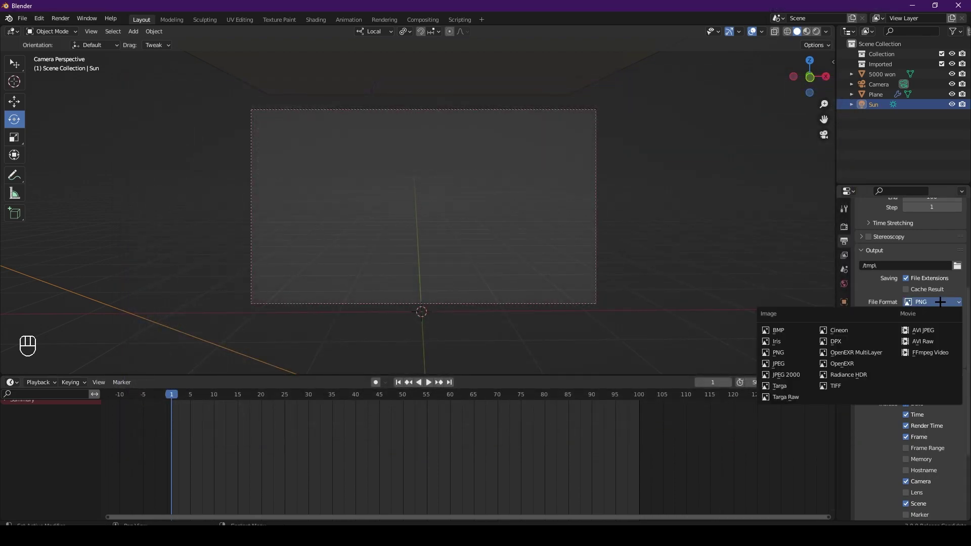
pyautogui.click(924, 353)
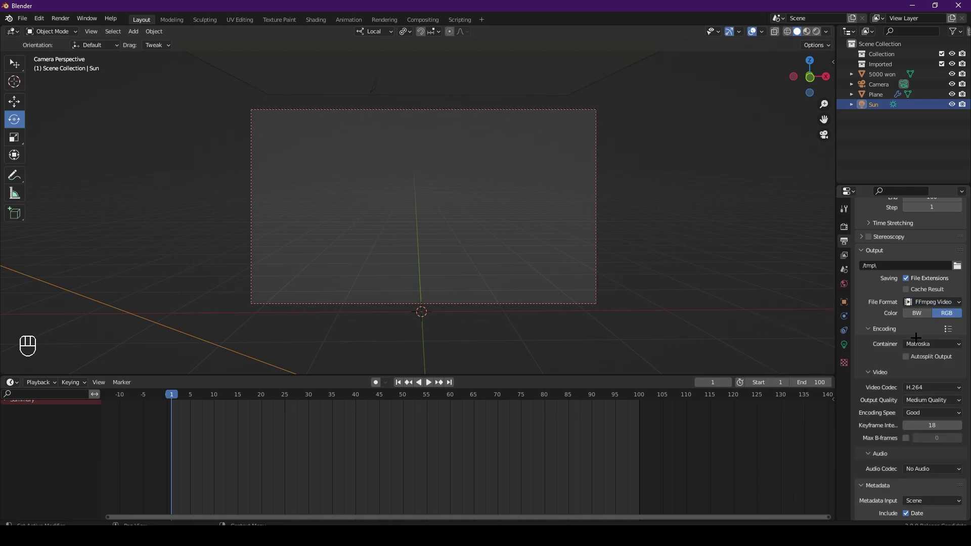
pyautogui.click(916, 343)
pyautogui.click(928, 377)
pyautogui.scroll(-1, 899, 356)
pyautogui.click(916, 366)
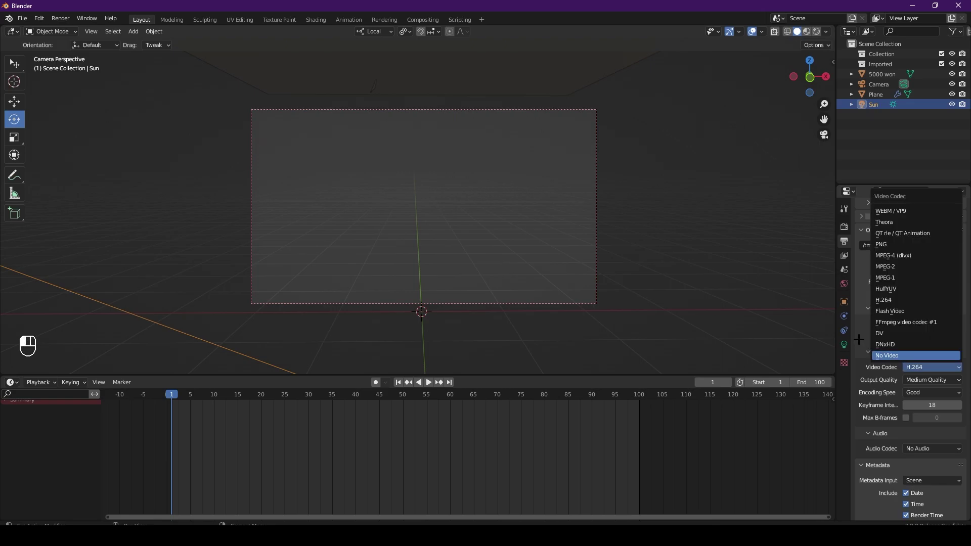
pyautogui.click(859, 340)
# Step: Set the video output quality to Lossless and the encoding speed to Realtime
pyautogui.click(910, 380)
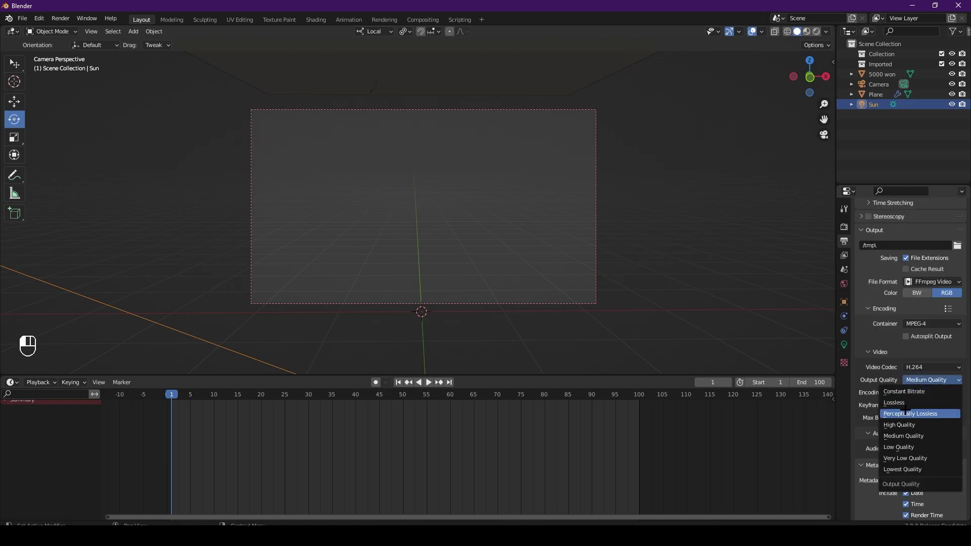
pyautogui.click(905, 403)
pyautogui.click(916, 393)
pyautogui.click(909, 426)
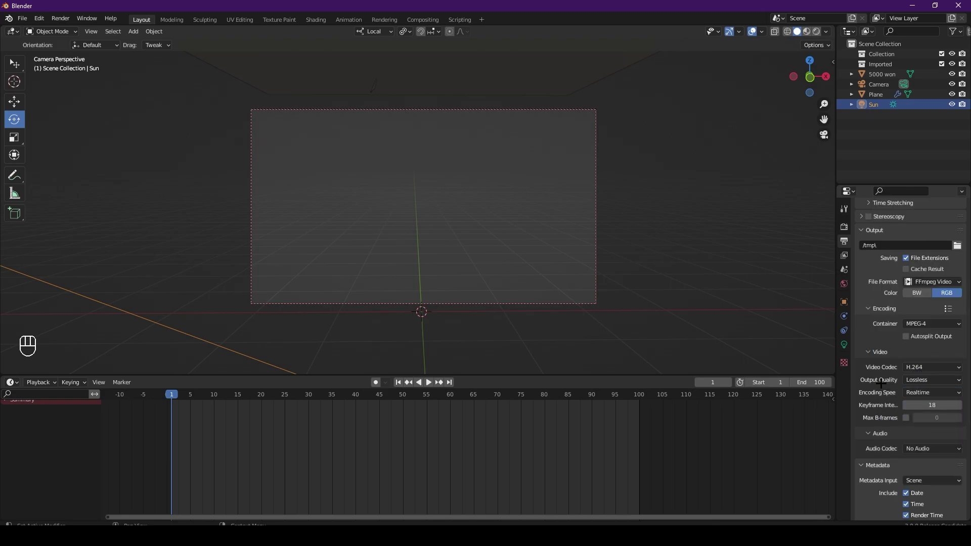
# Step: Check the remaining output settings and start rendering the animation
pyautogui.scroll(-5, 880, 382)
pyautogui.scroll(12, 882, 364)
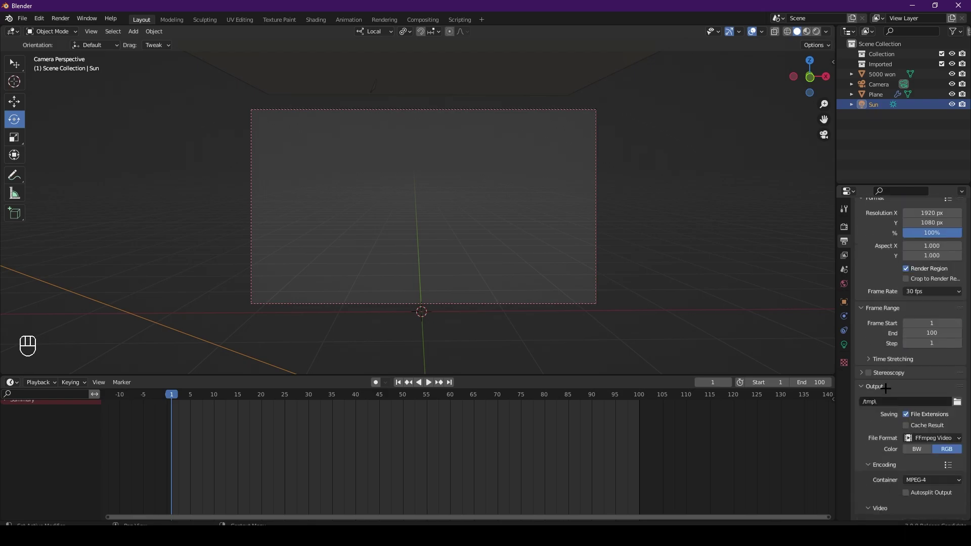
pyautogui.click(56, 19)
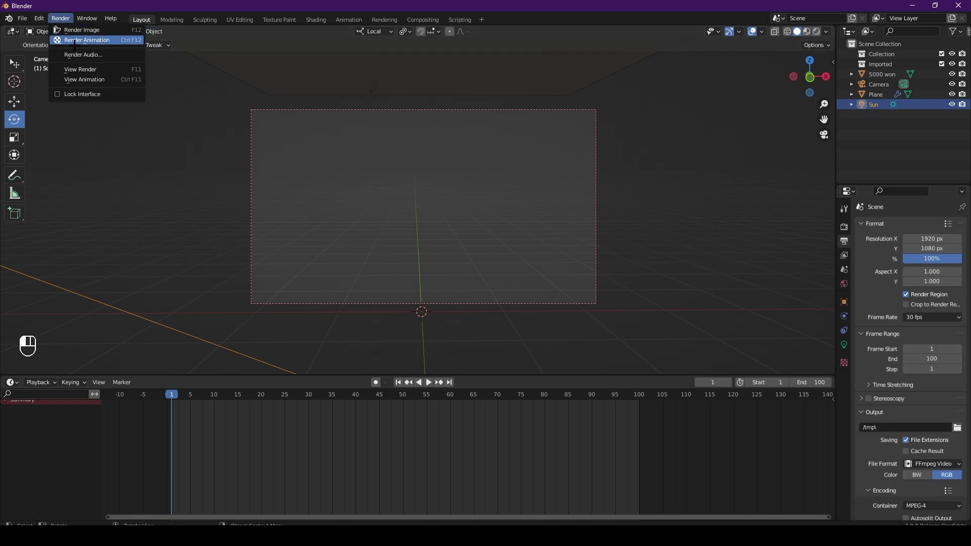